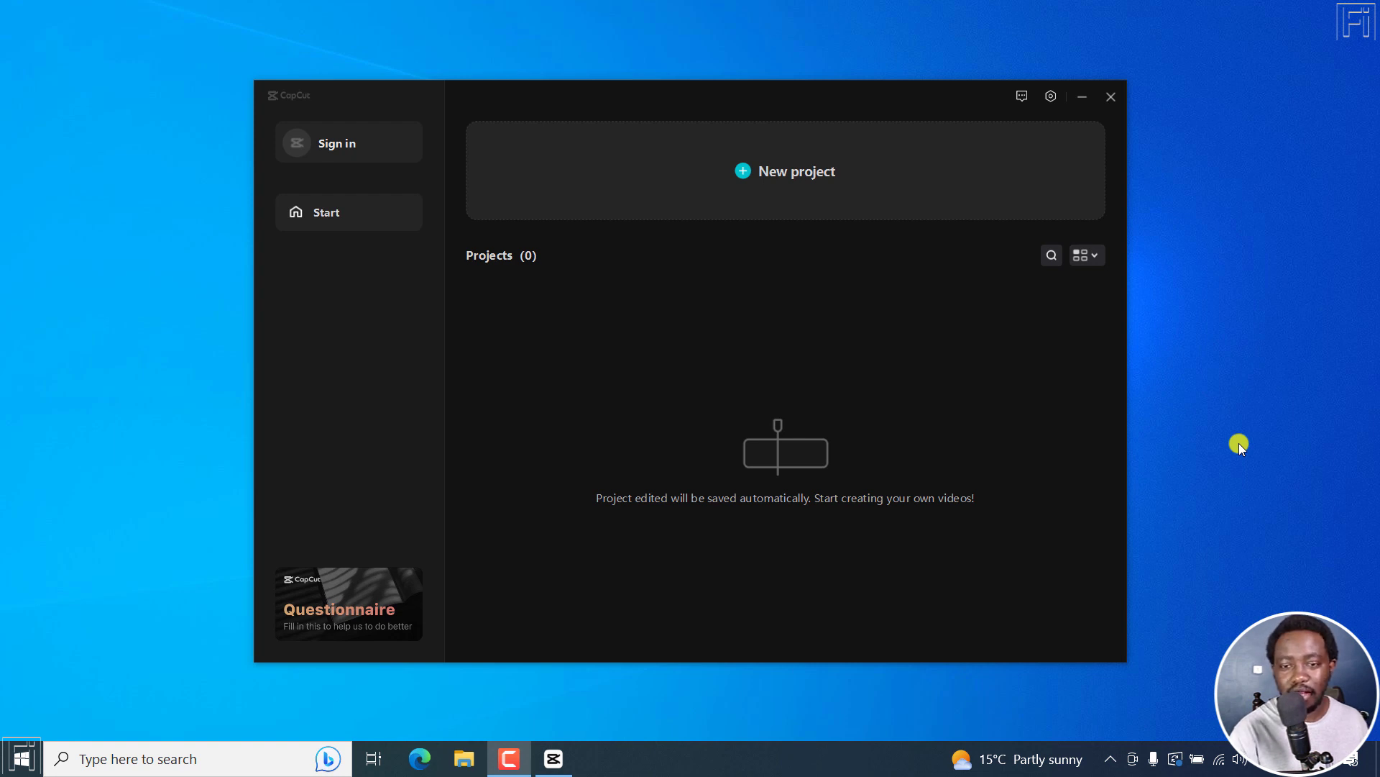
click(1051, 97)
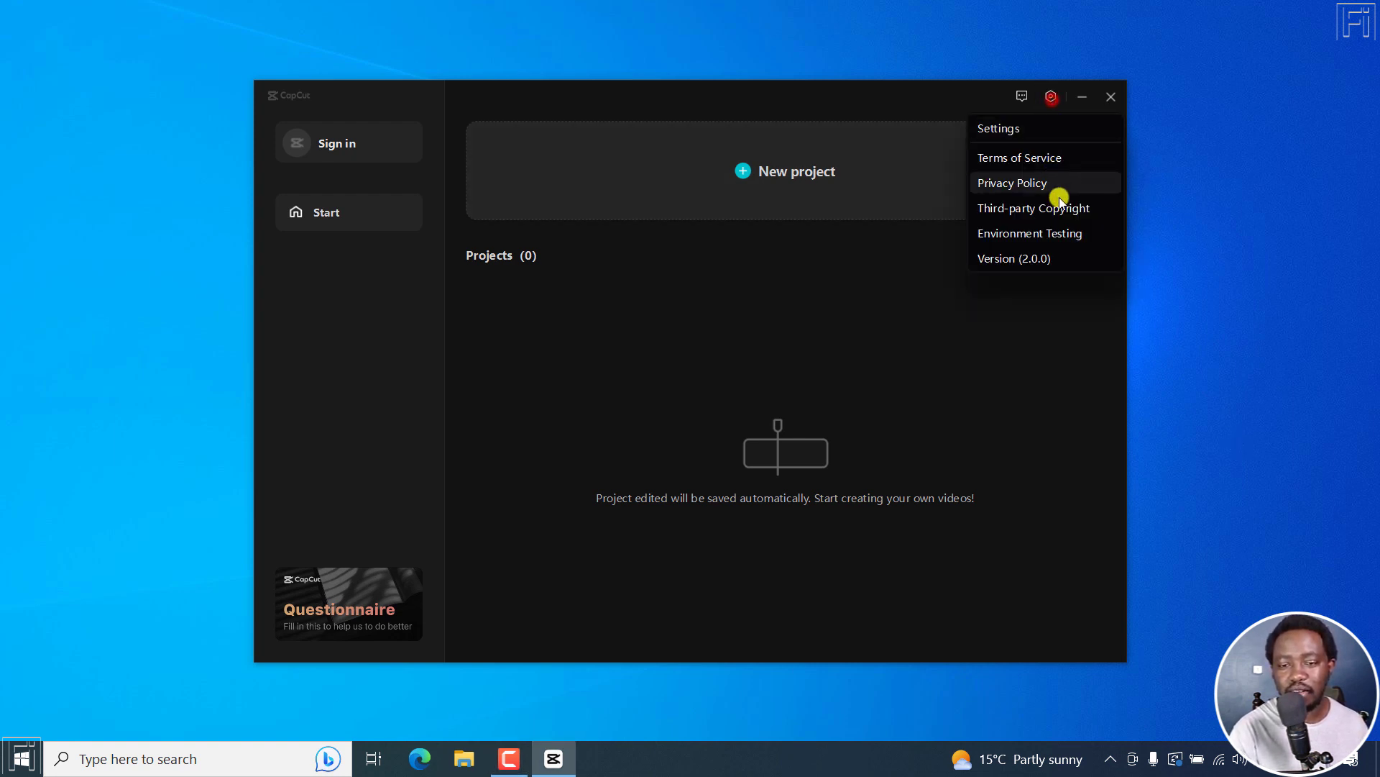
click(1015, 350)
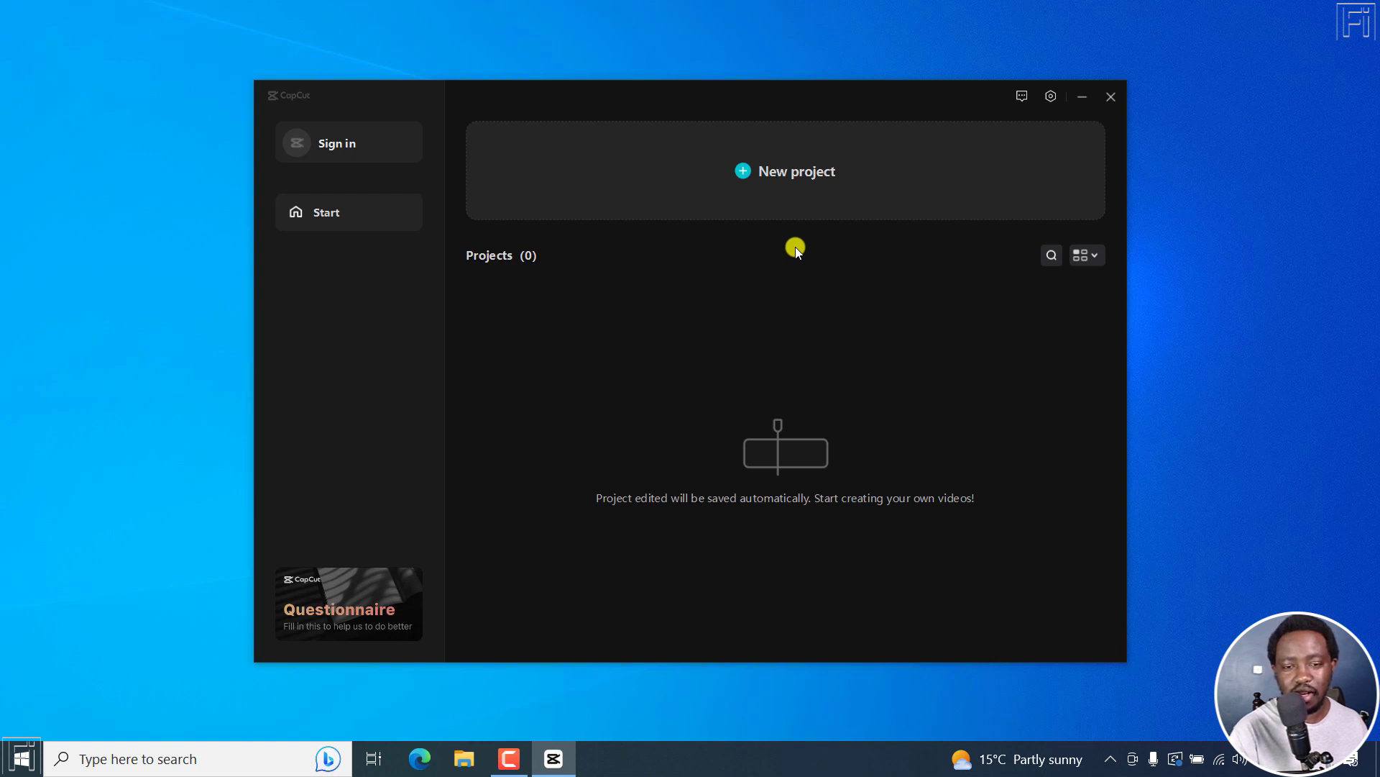
Step: Create a new project and import the video "[UPDATE] Easily Download YouTube Subtitles as Transcripts"
click(757, 171)
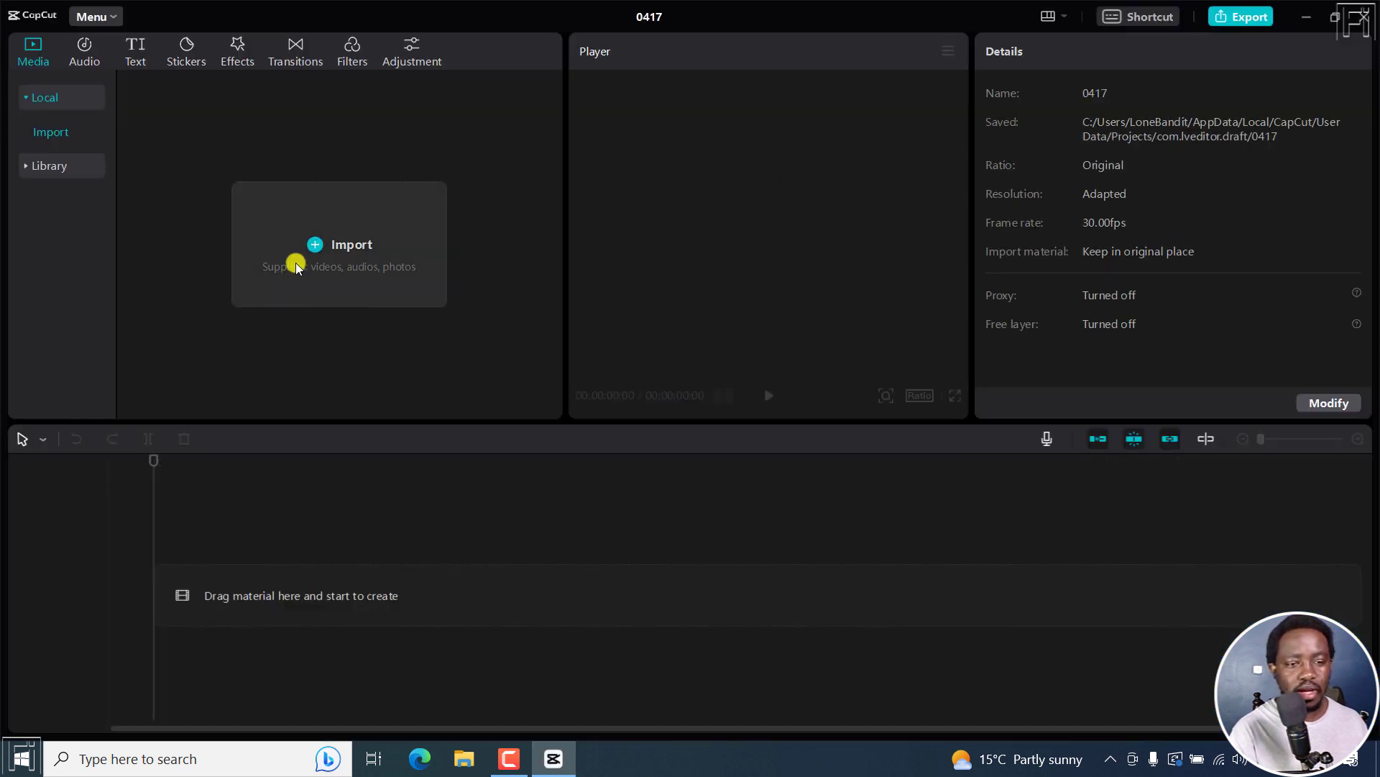
click(323, 245)
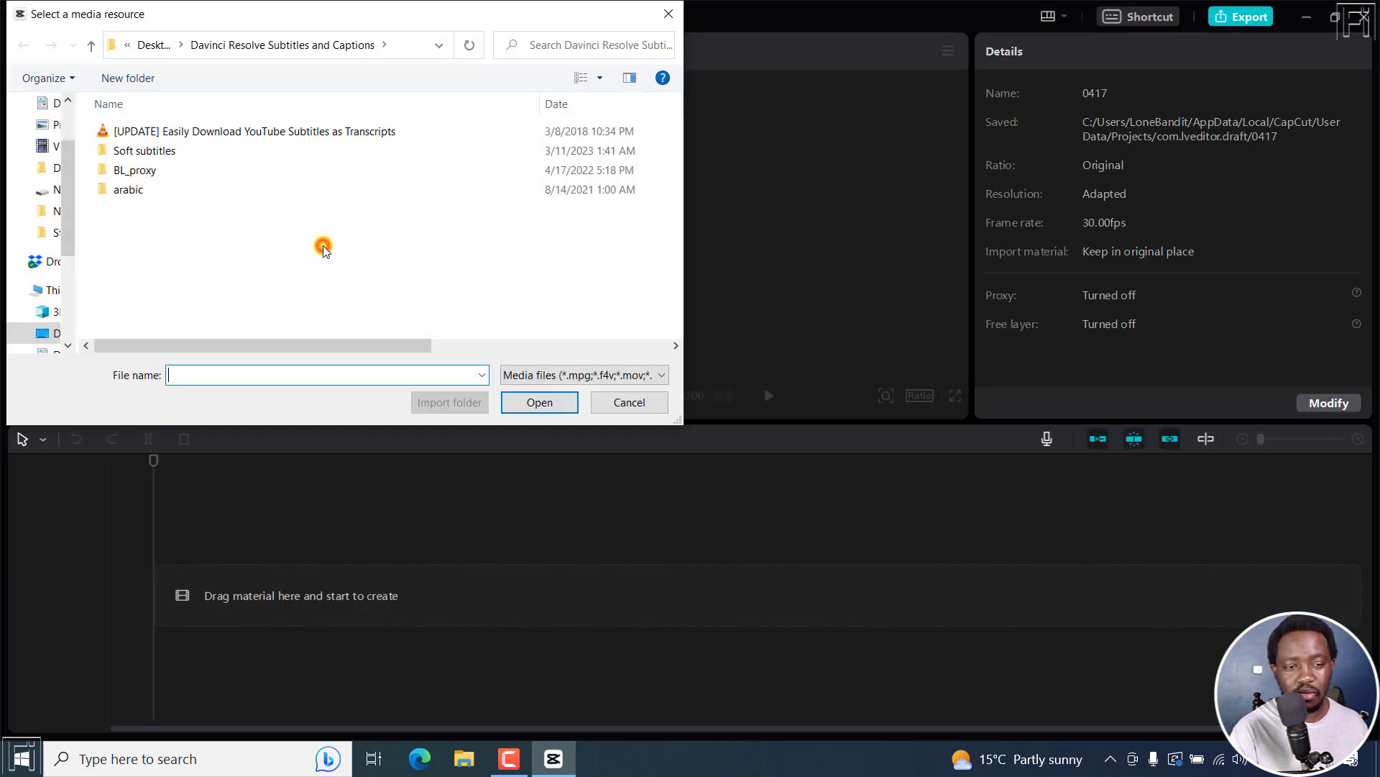
click(259, 135)
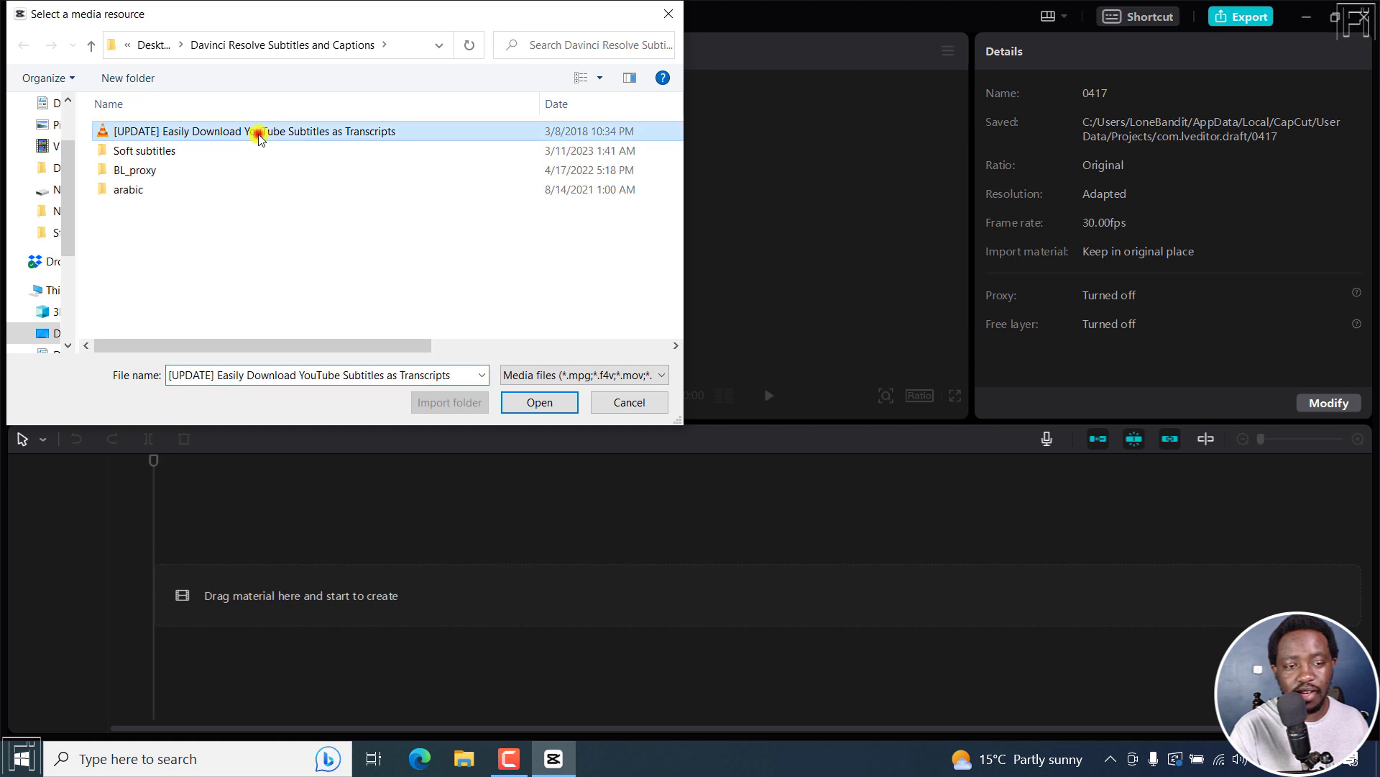
click(540, 404)
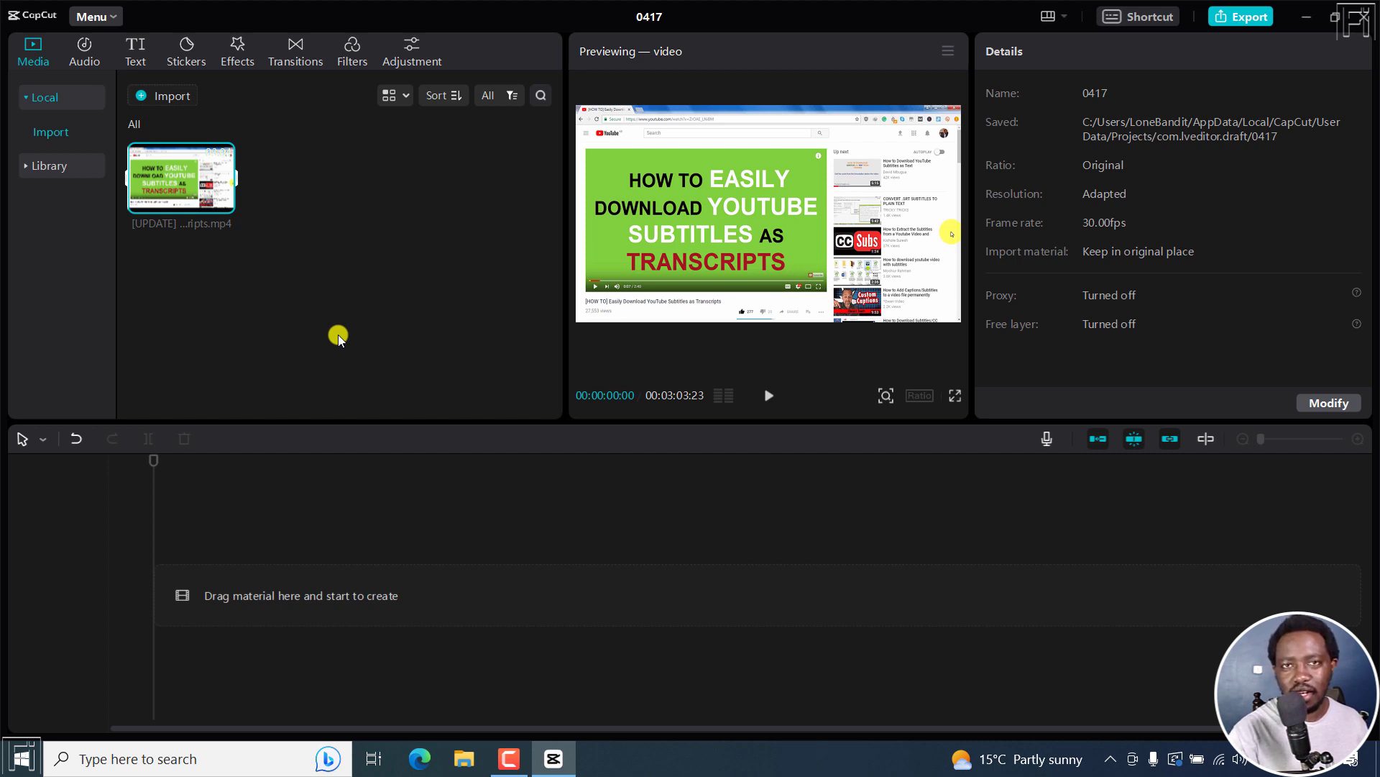
Step: Add the imported video to the timeline, preview its opening seconds and return the playhead to the start
click(223, 203)
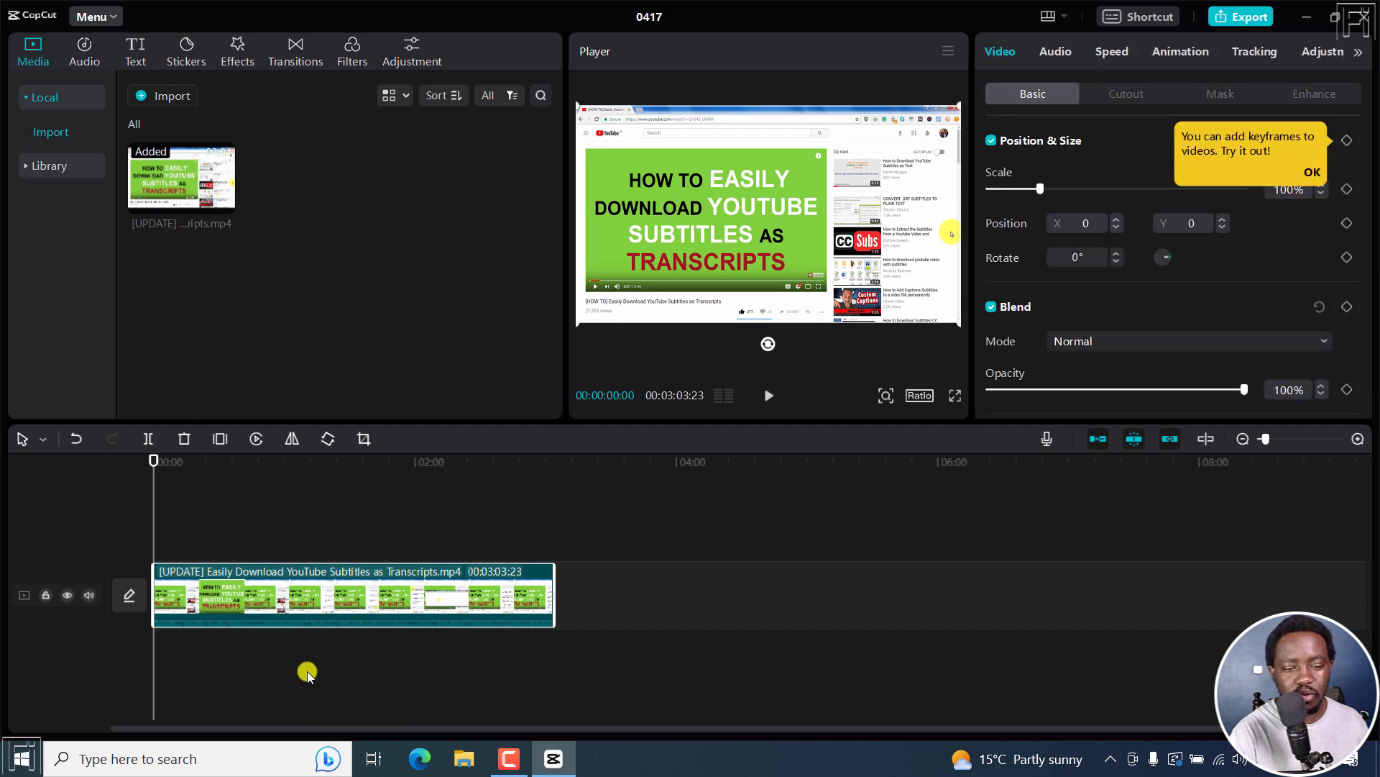
key(space)
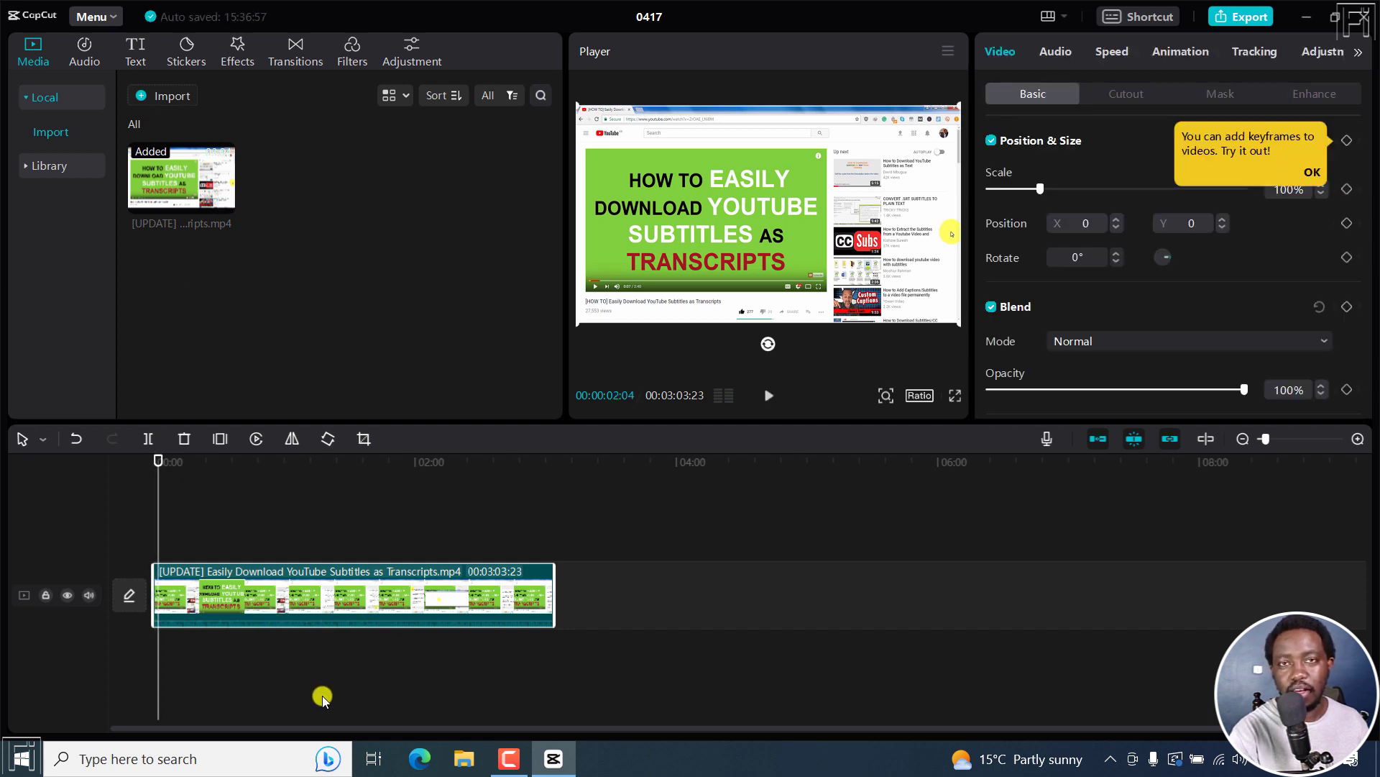
key(Home)
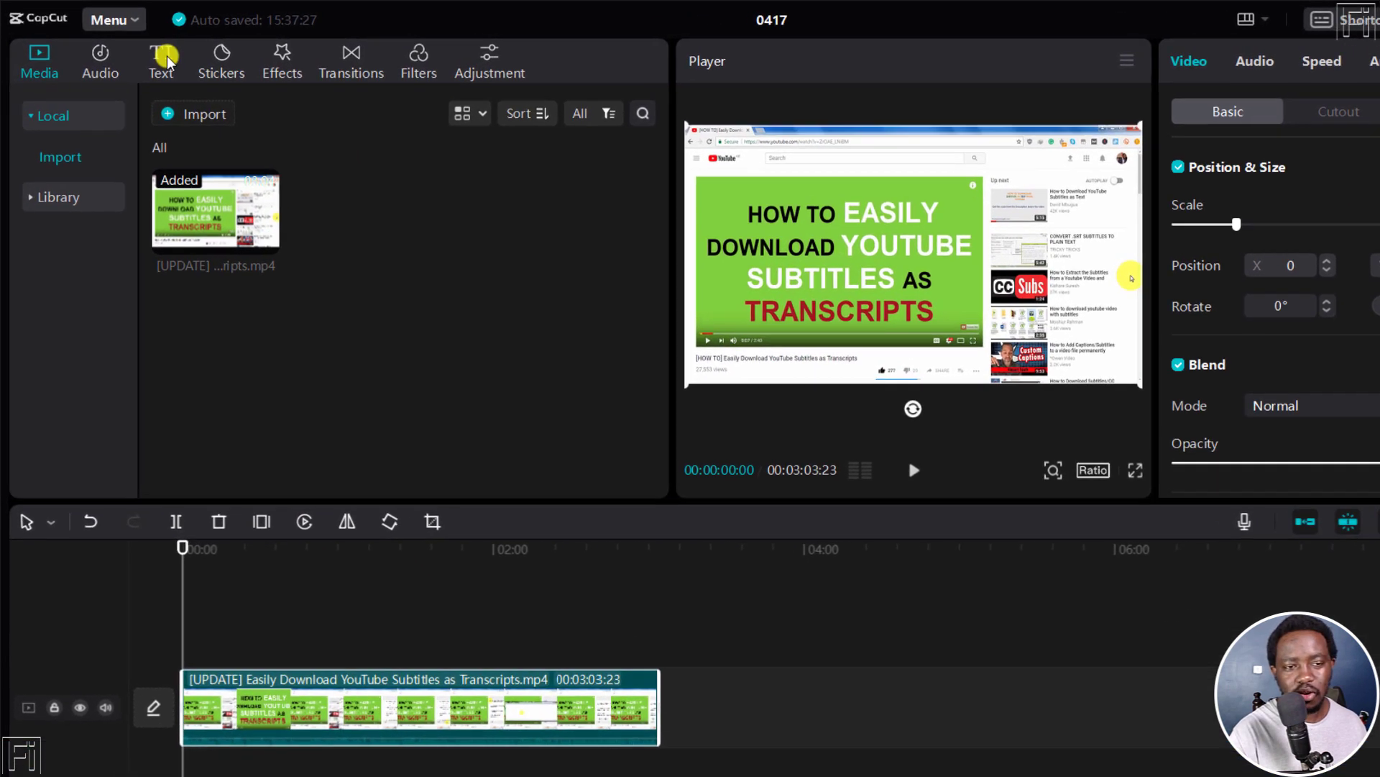
Step: Generate auto captions for the video with English as the spoken language, after looking through the available languages
click(135, 52)
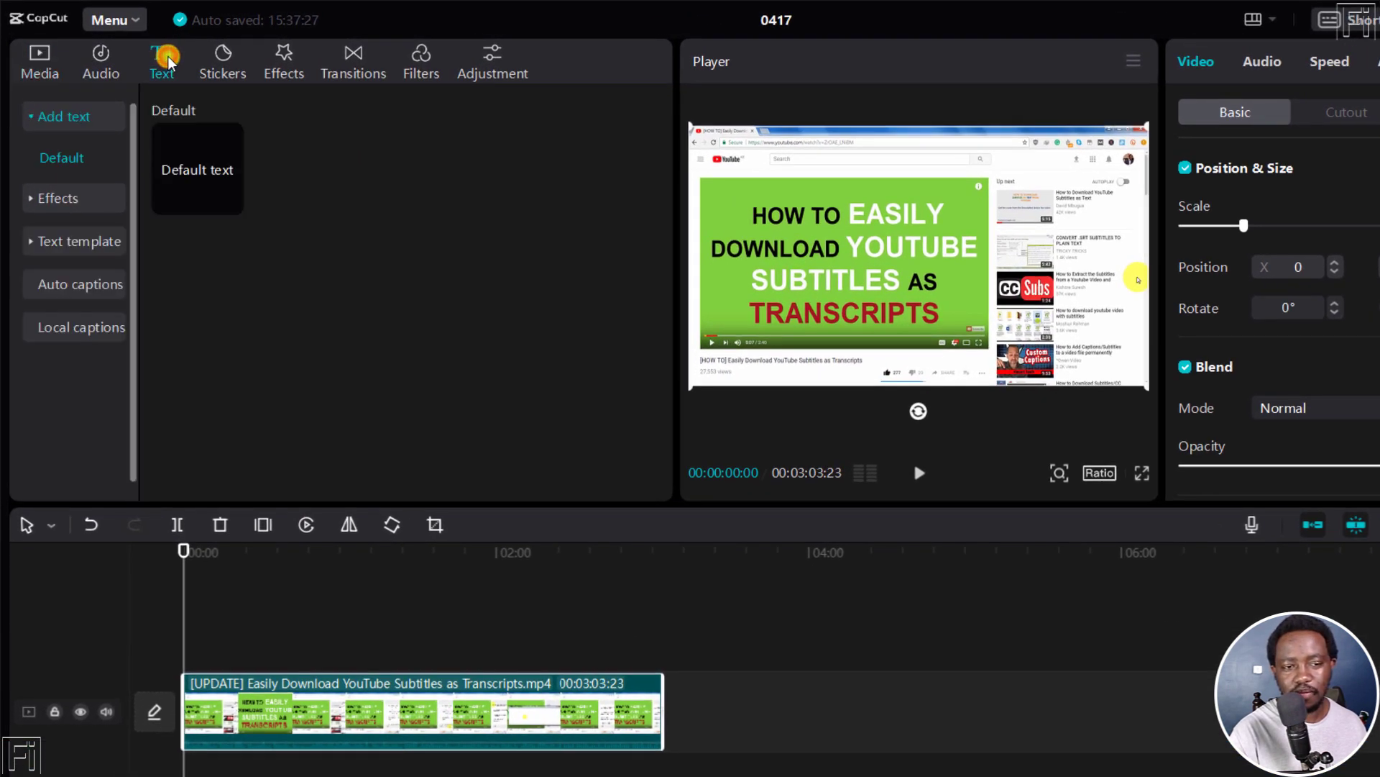
click(57, 286)
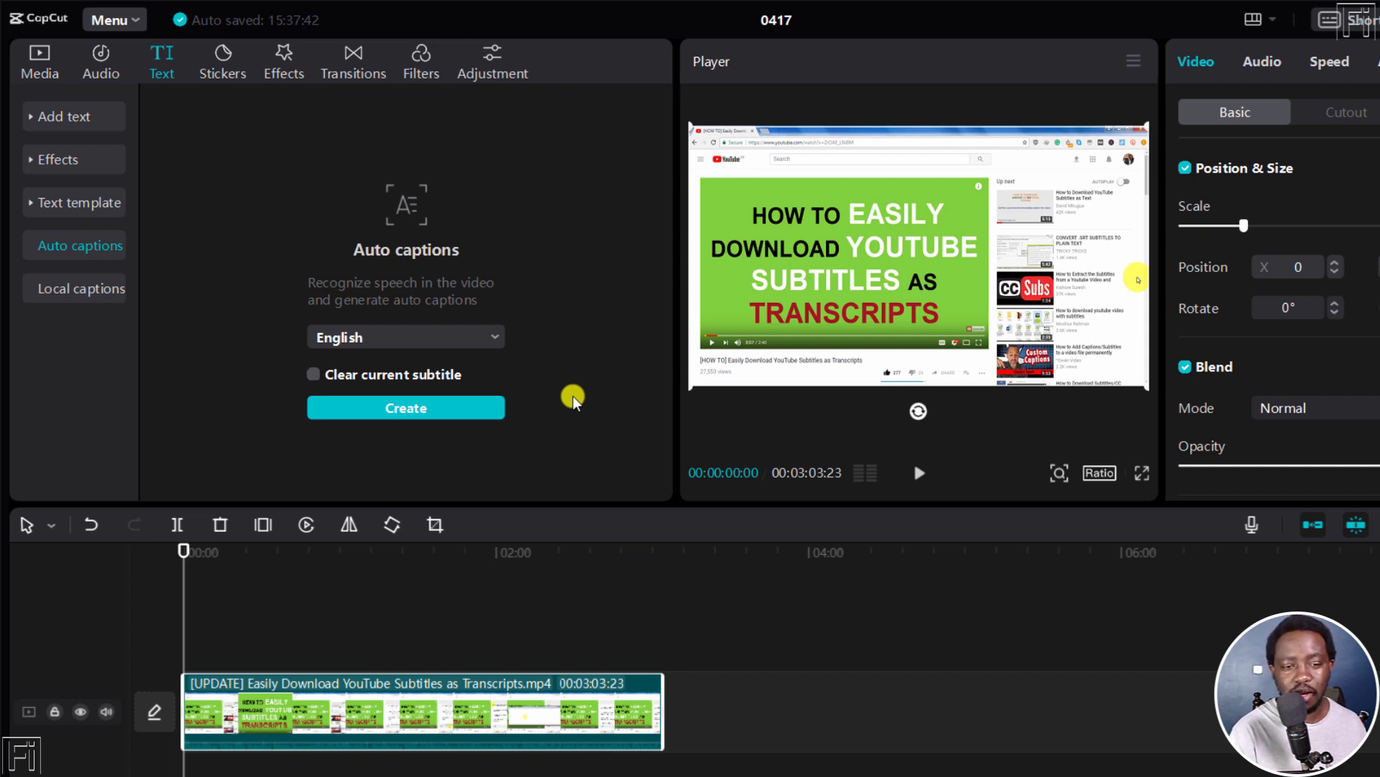
click(503, 338)
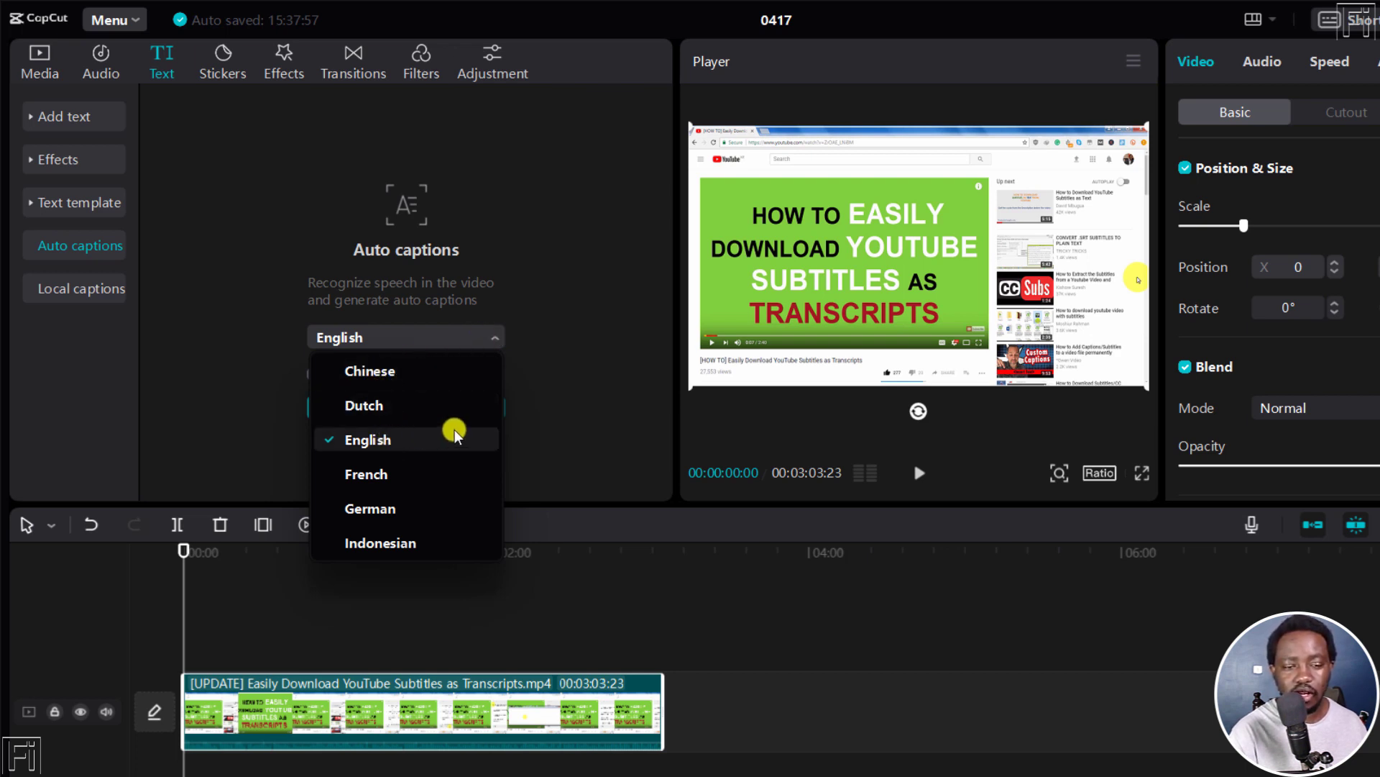
drag(498, 376, 455, 398)
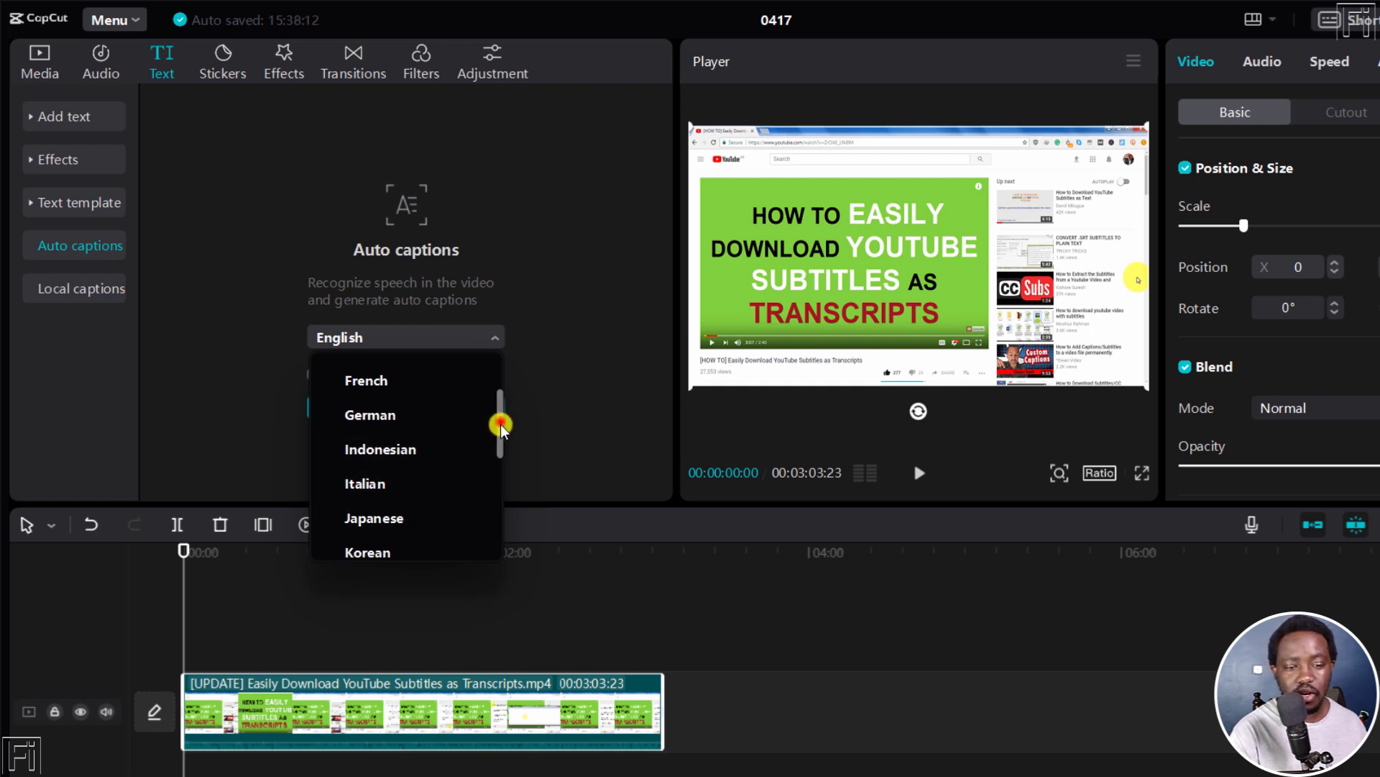
drag(498, 424, 478, 463)
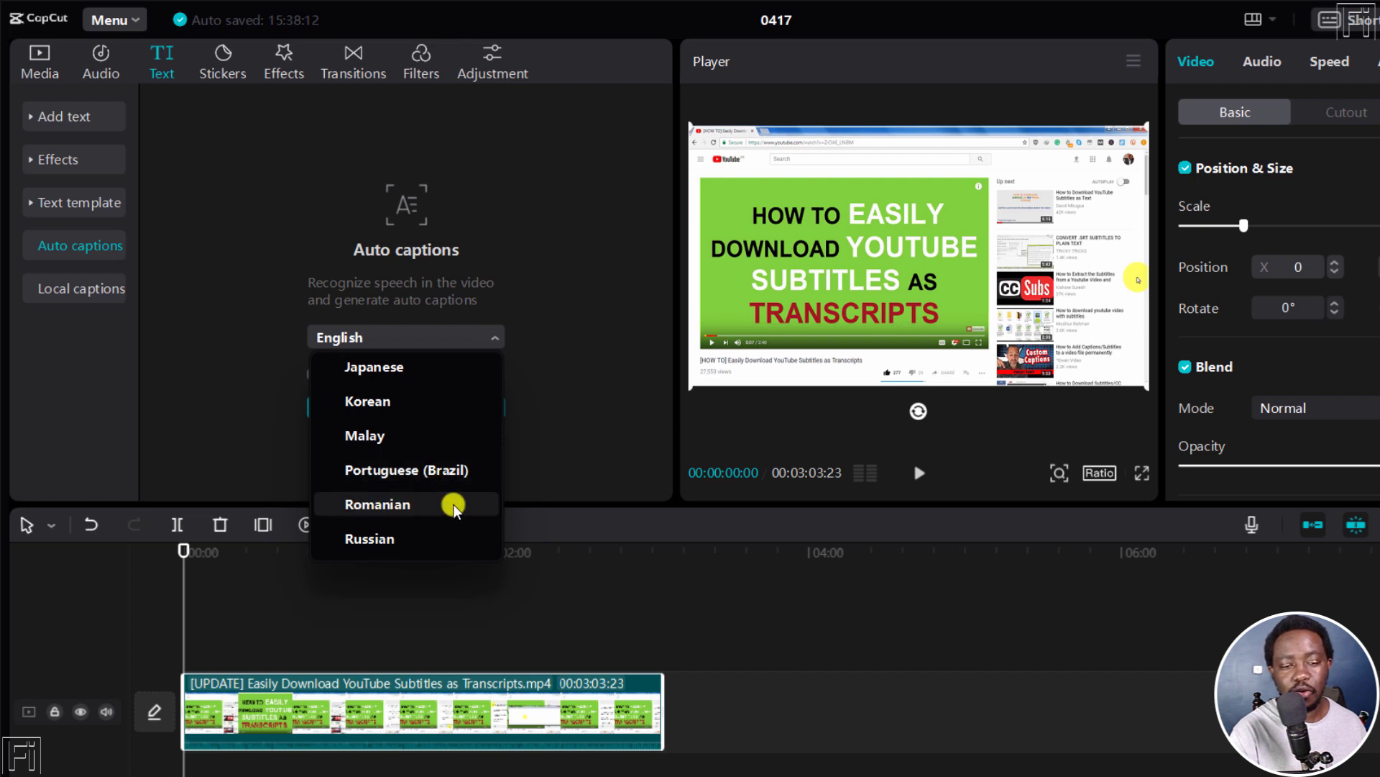
drag(499, 453, 499, 503)
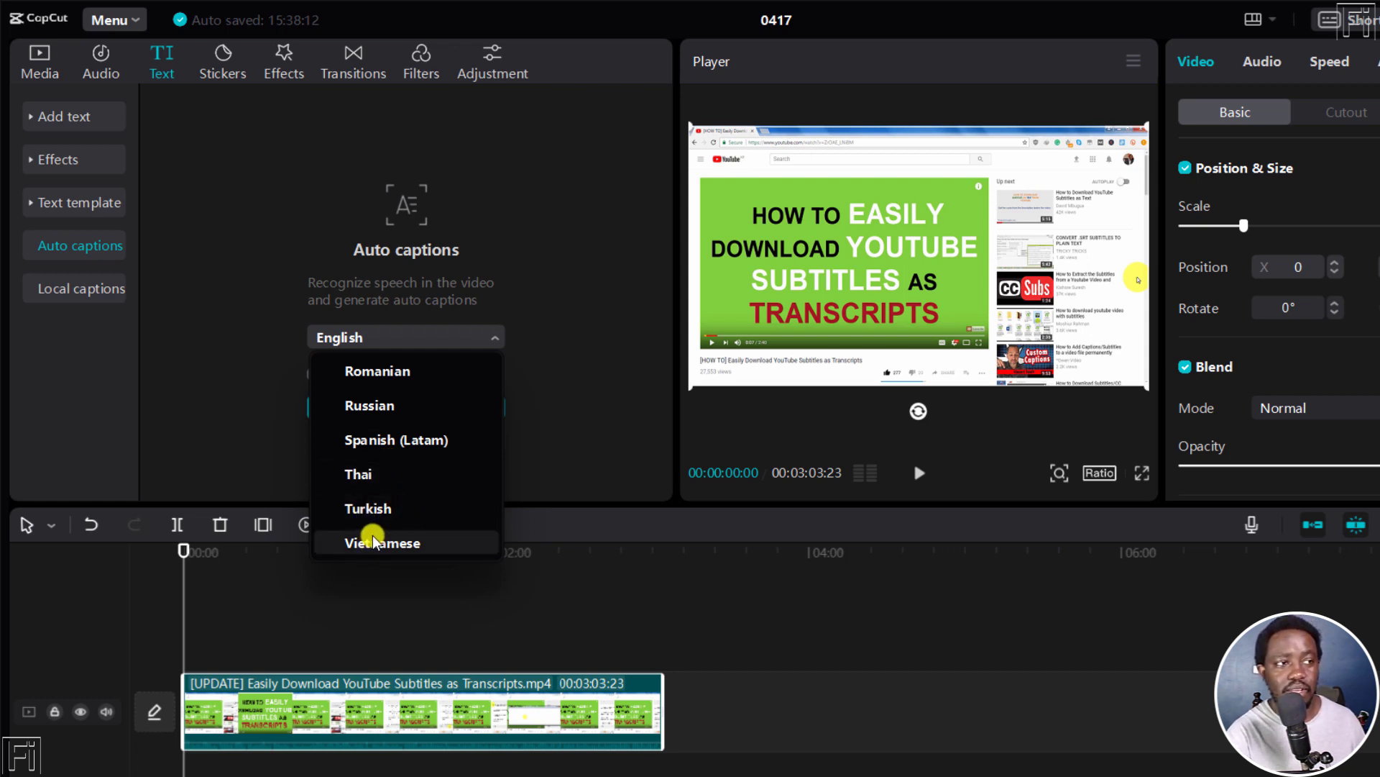
click(454, 604)
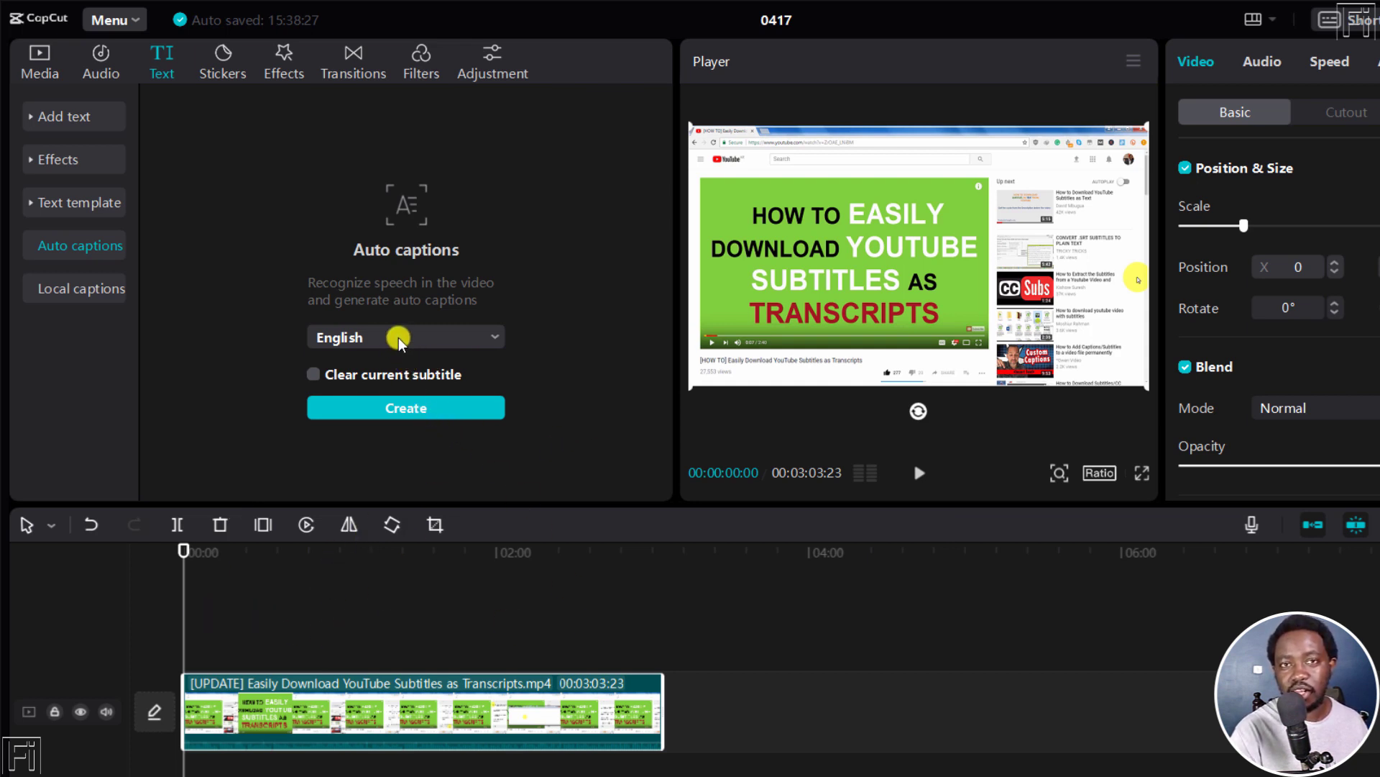
click(394, 410)
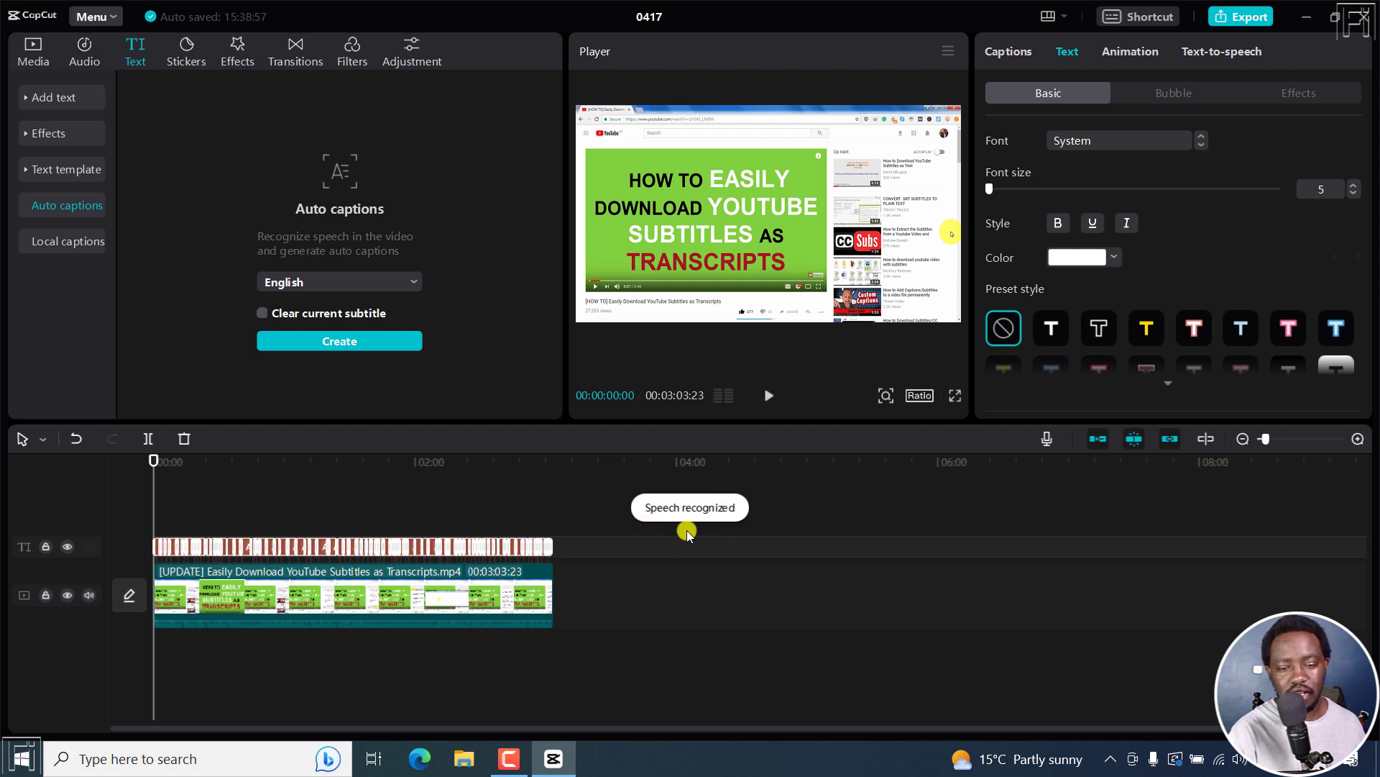
Step: Select the first caption with the playhead over it and apply the yellow preset text style with a black outline to all captions
click(1358, 438)
click(1358, 439)
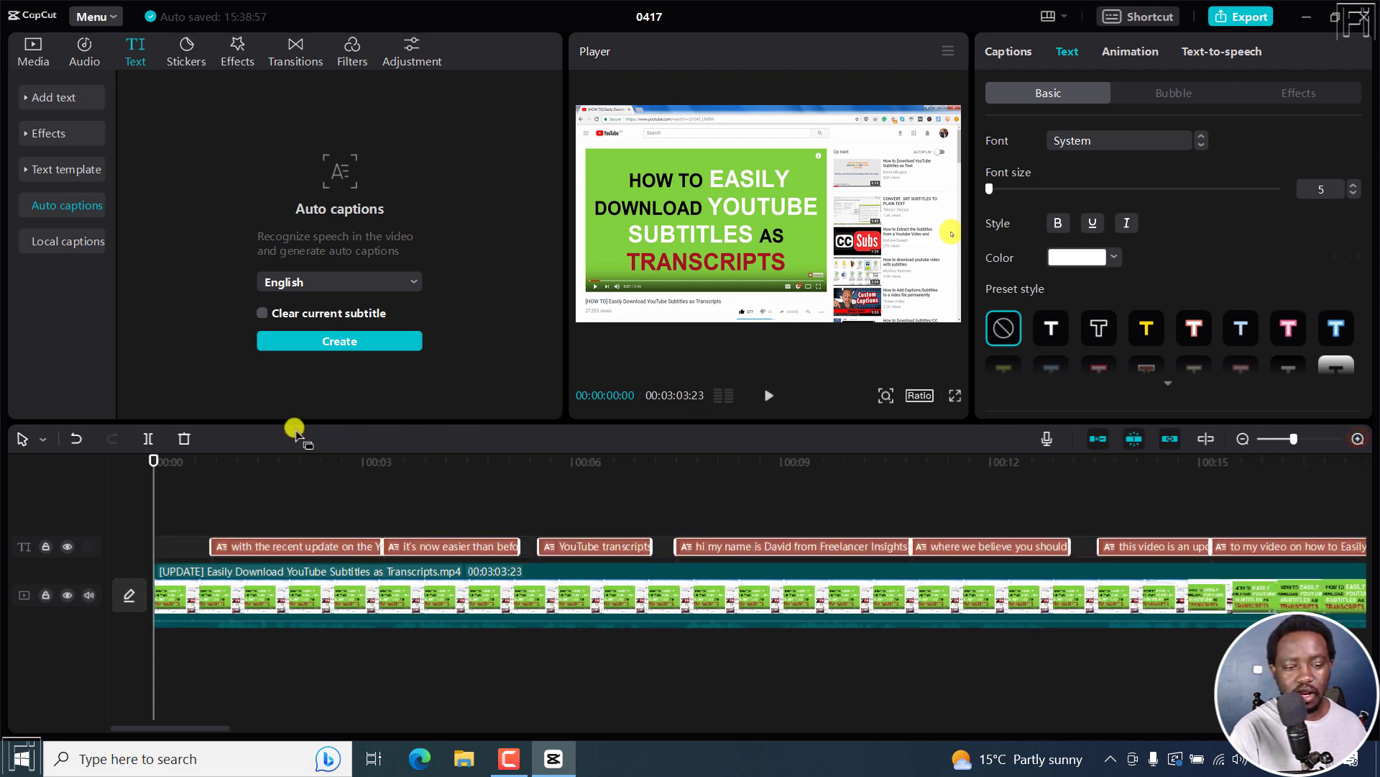
click(287, 456)
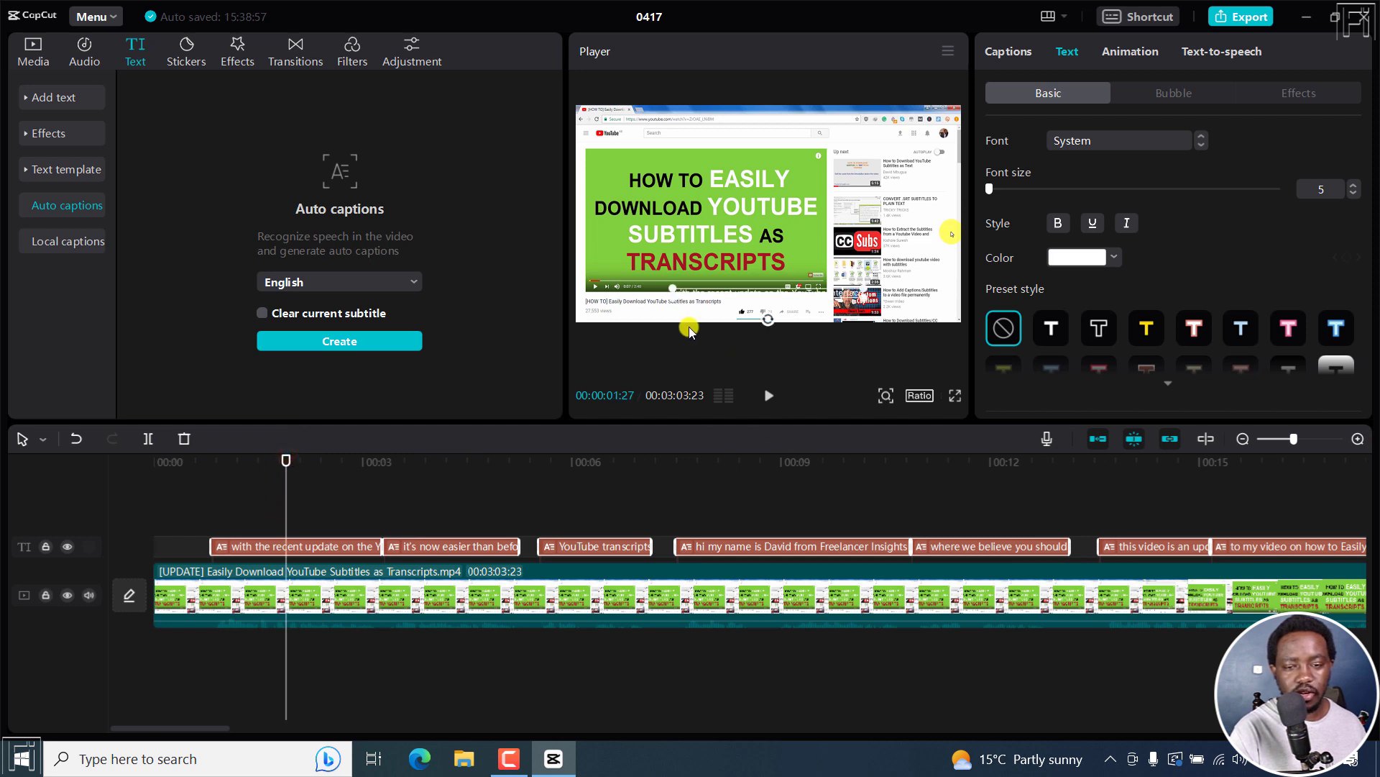
click(263, 549)
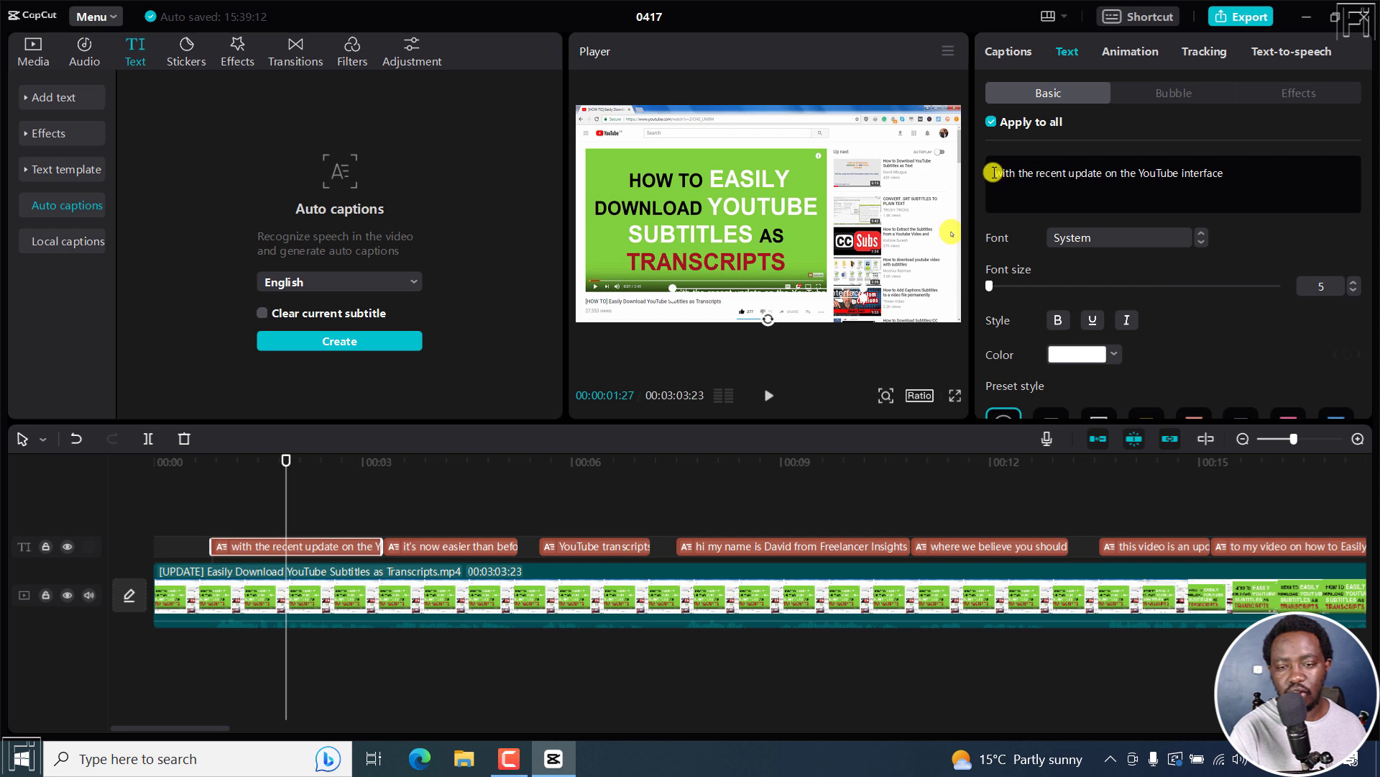
drag(993, 171, 1205, 182)
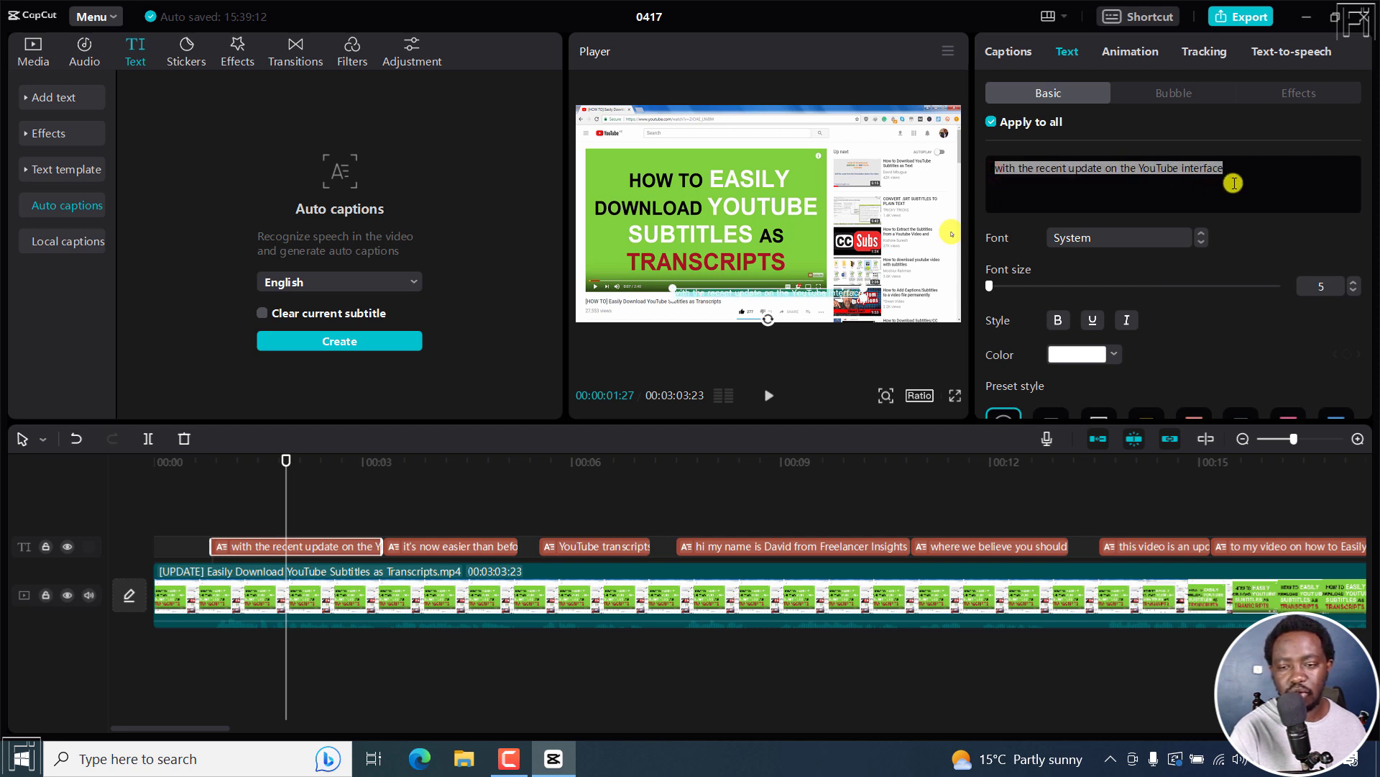
drag(1371, 210, 1371, 248)
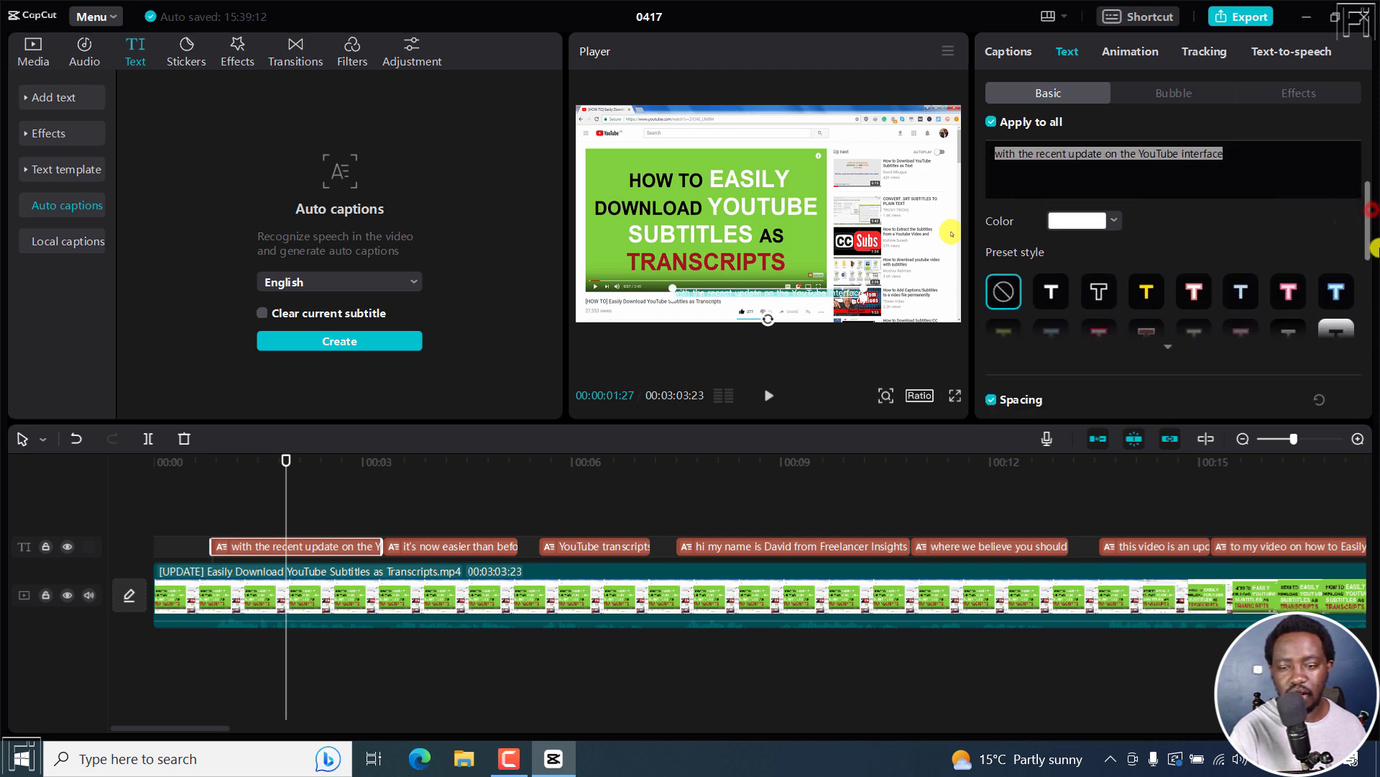
click(1140, 291)
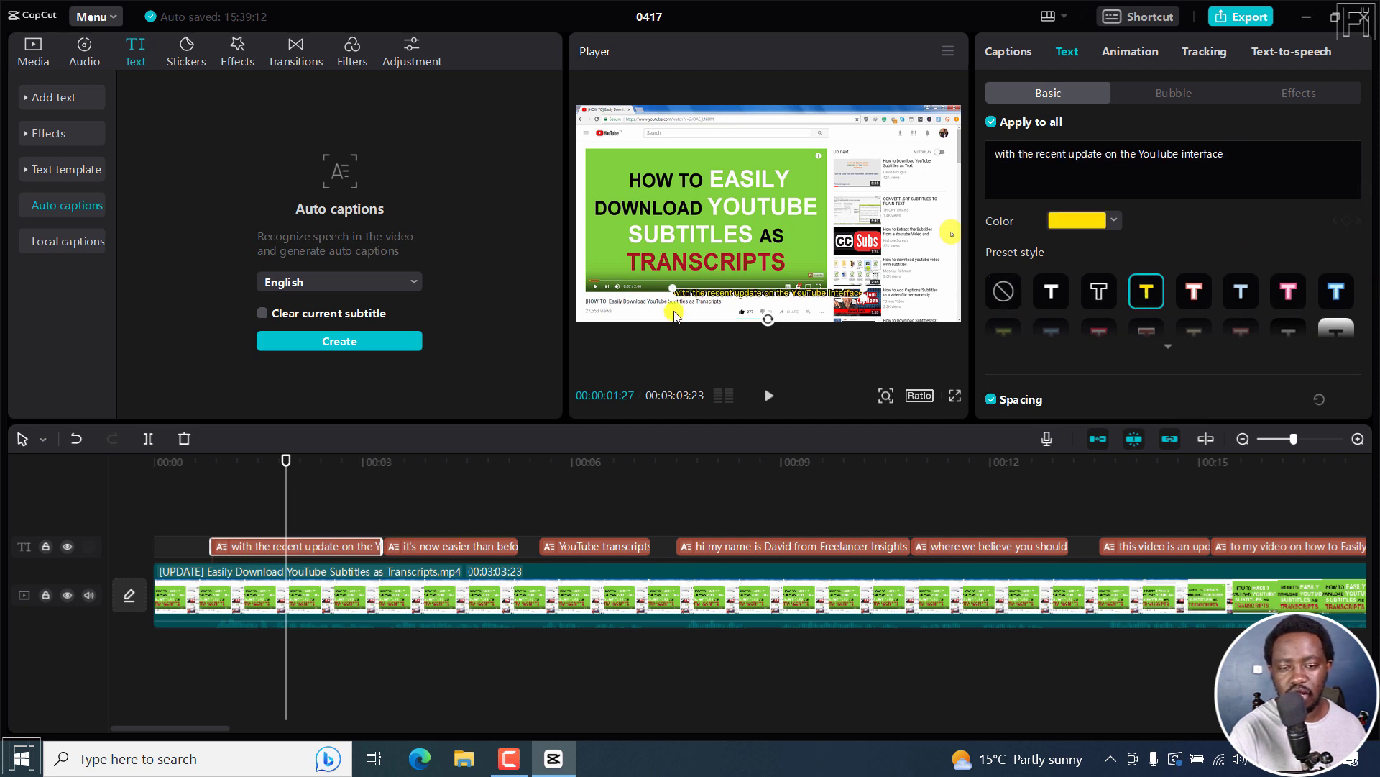
Step: Increase the font size of all captions to 8
drag(1366, 232, 1371, 200)
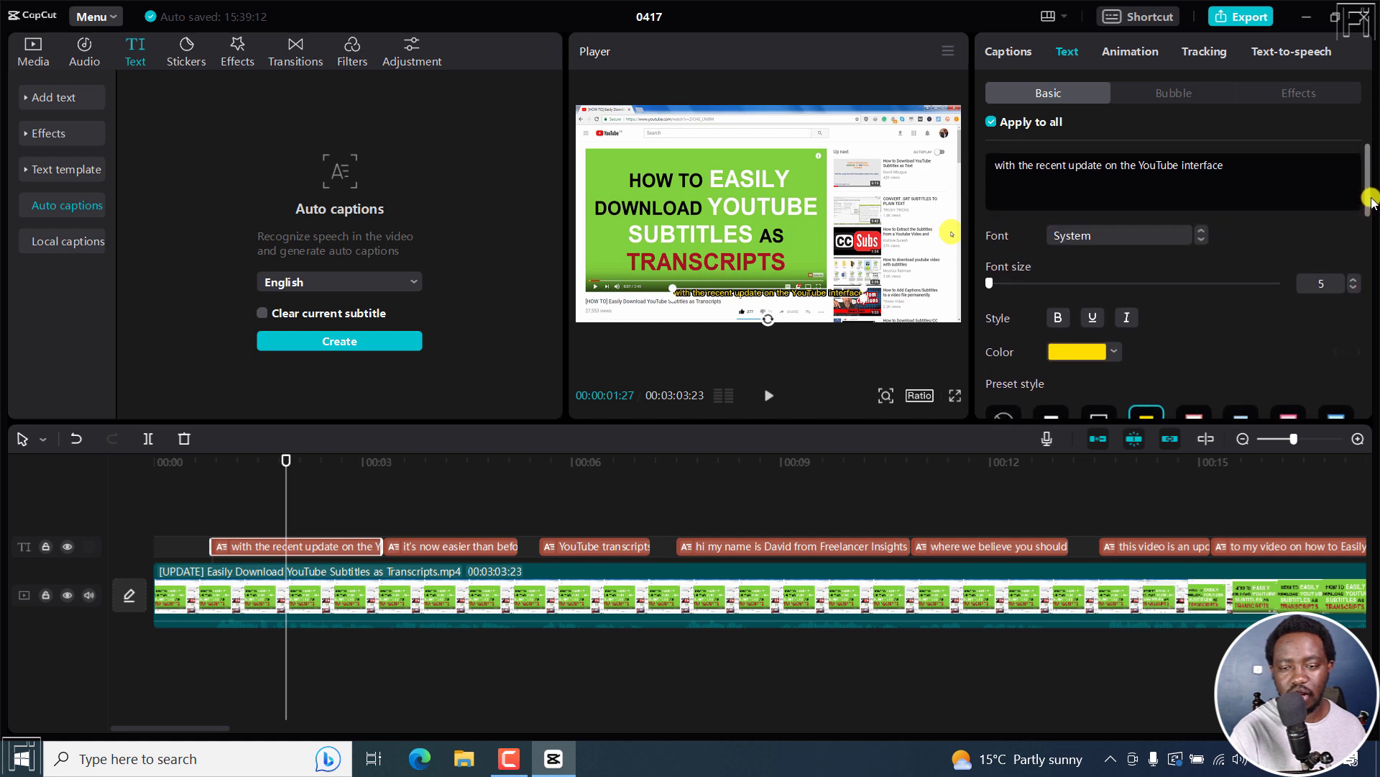
click(1354, 280)
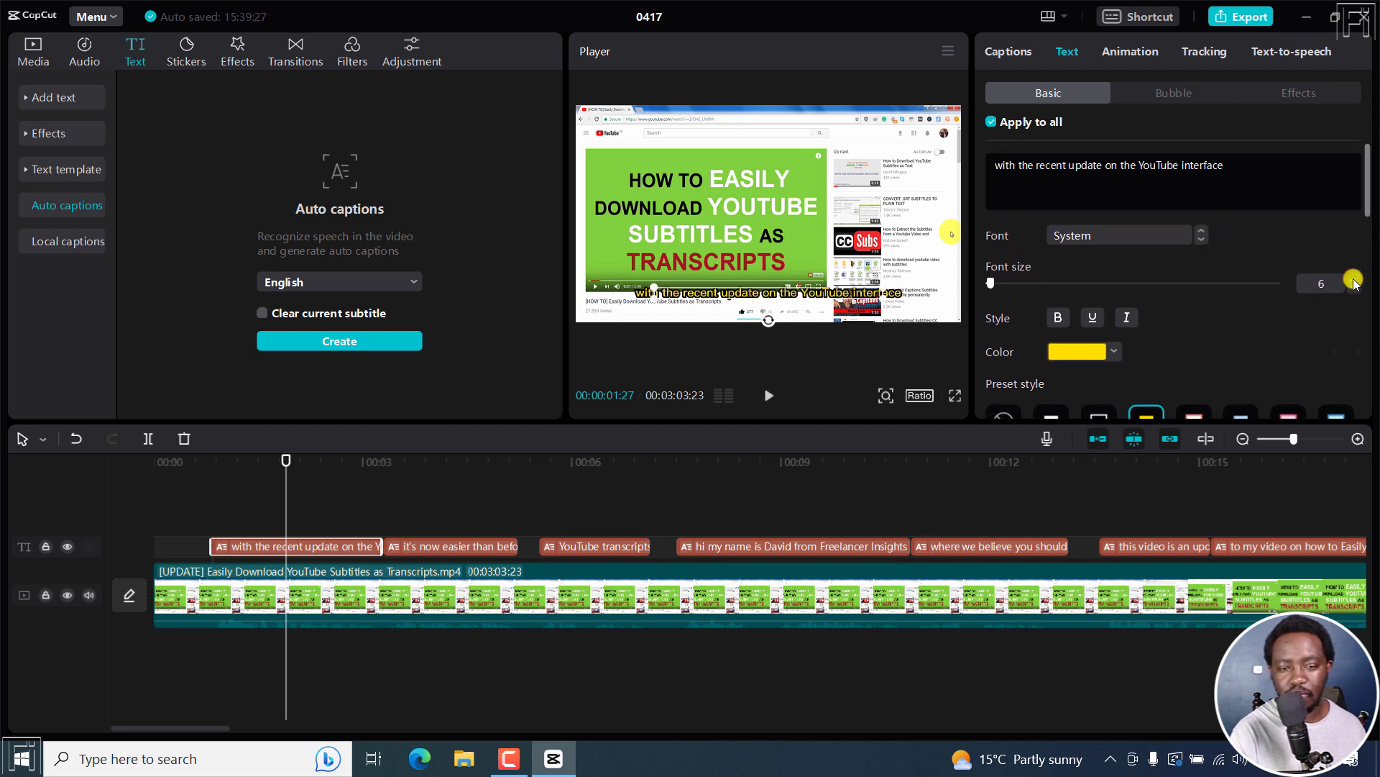
click(1355, 280)
click(1355, 280)
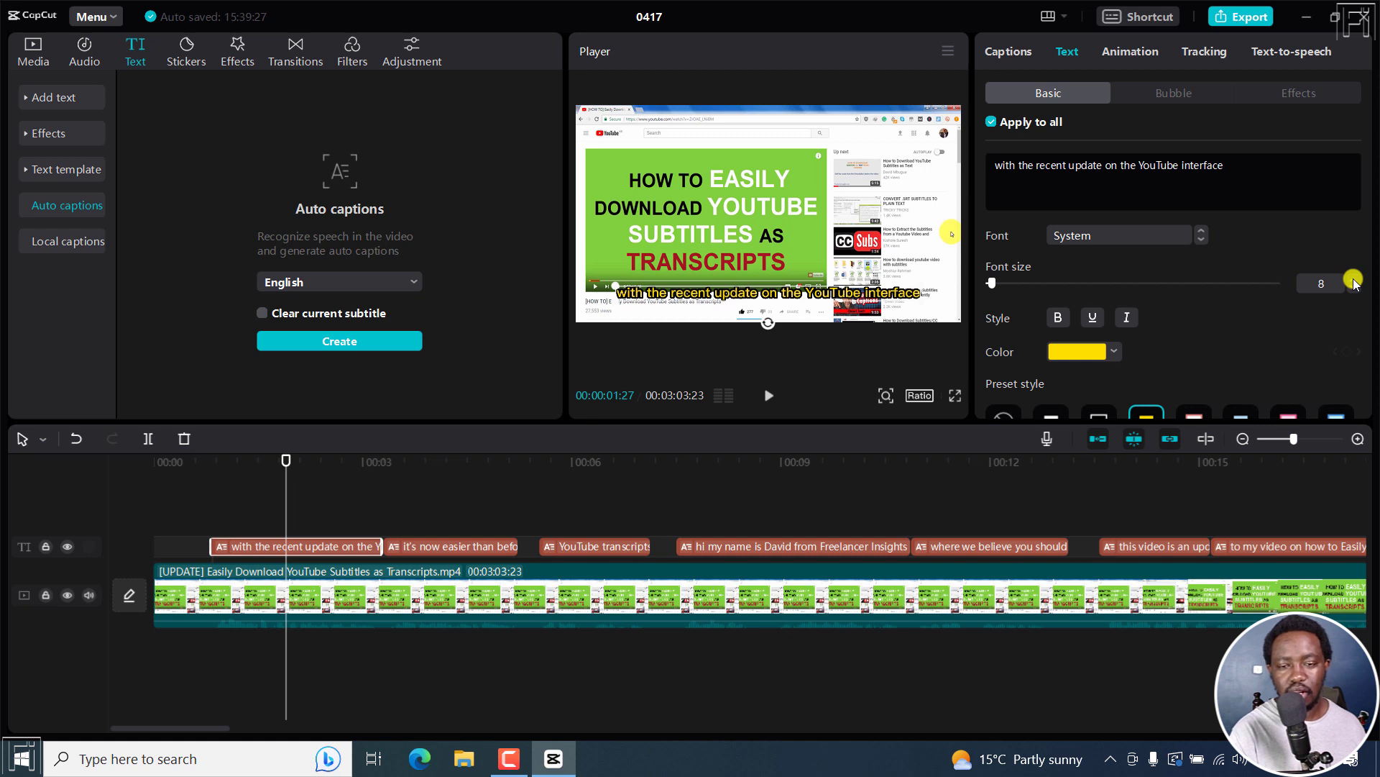
Step: Split the first caption into two lines before "on the YouTube interface" and capitalise its first word to "With"
click(1108, 165)
key(Return)
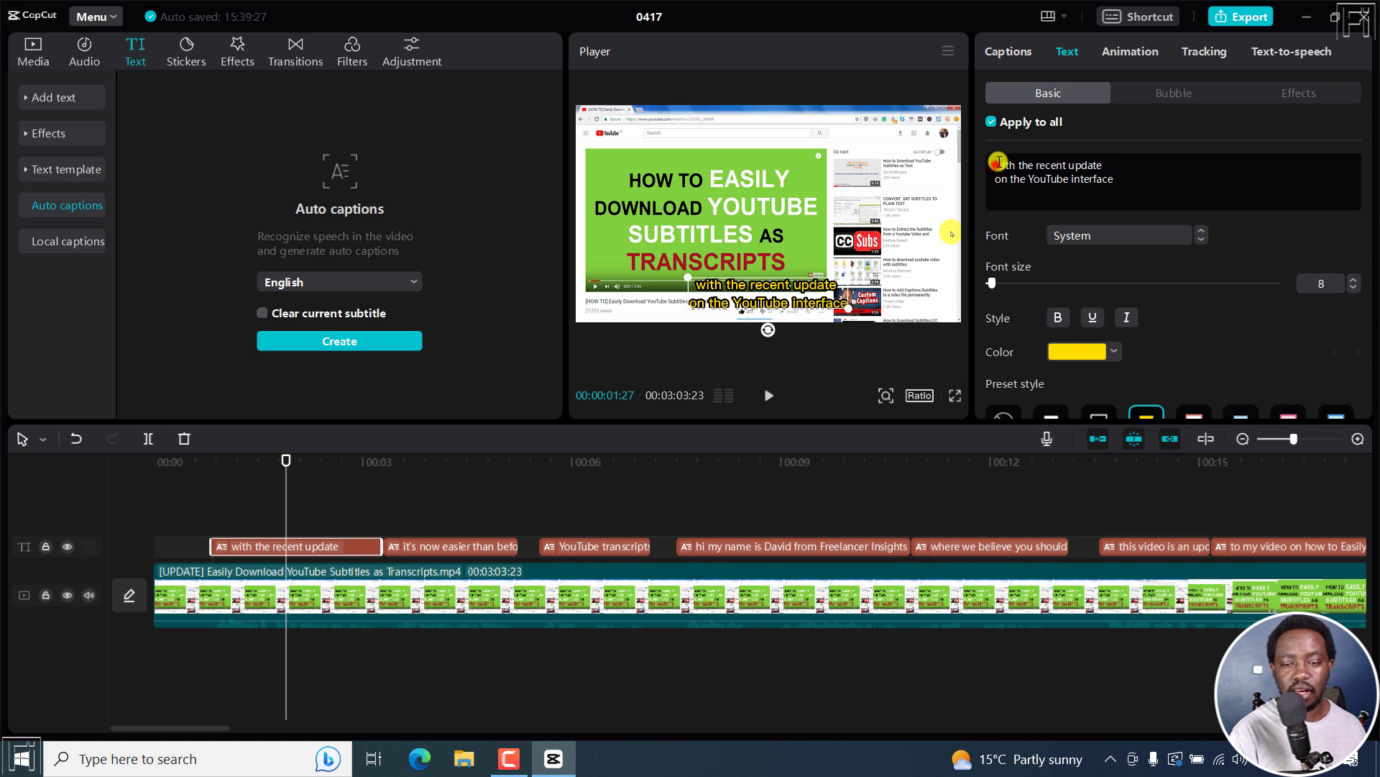
key(BackSpace)
text(W)
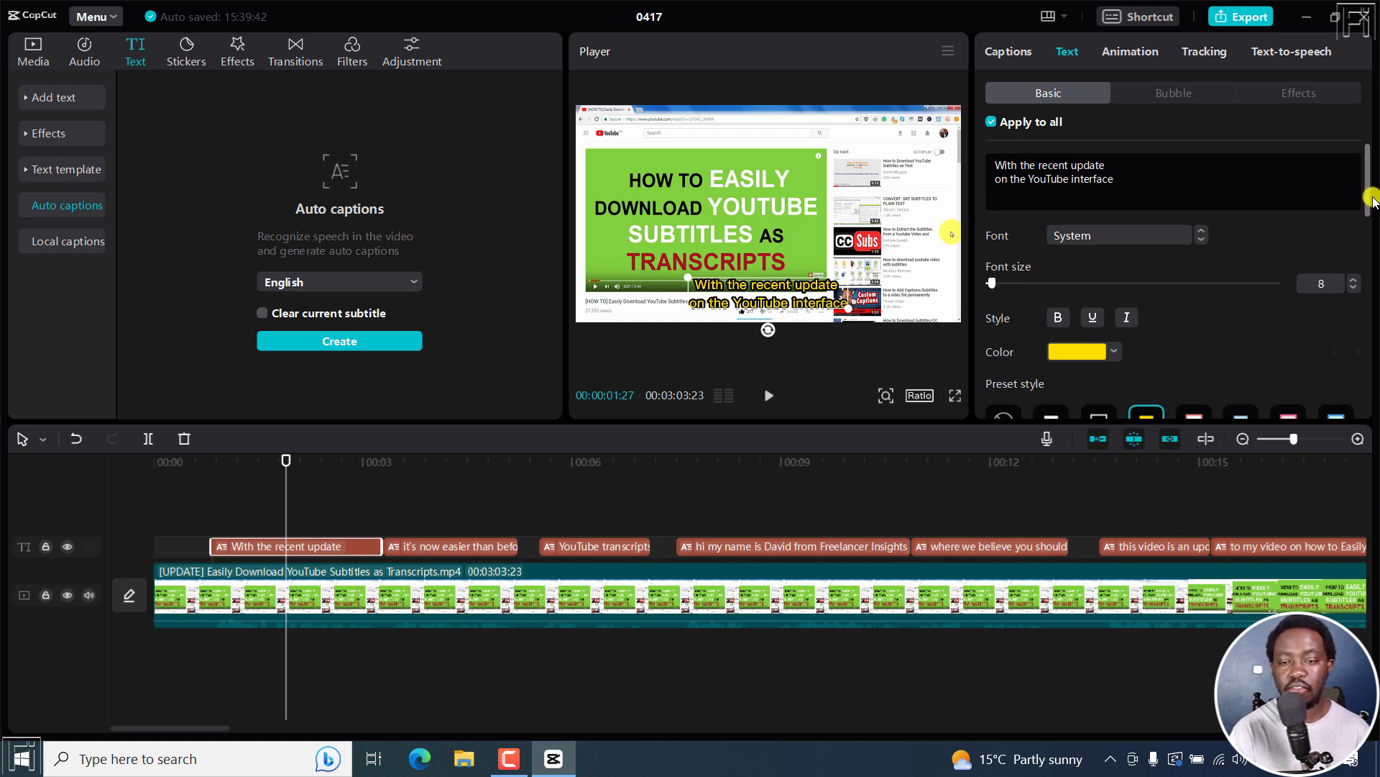
mouse_move(1366, 172)
mouse_down()
mouse_move(1375, 363)
mouse_move(1375, 169)
mouse_up()
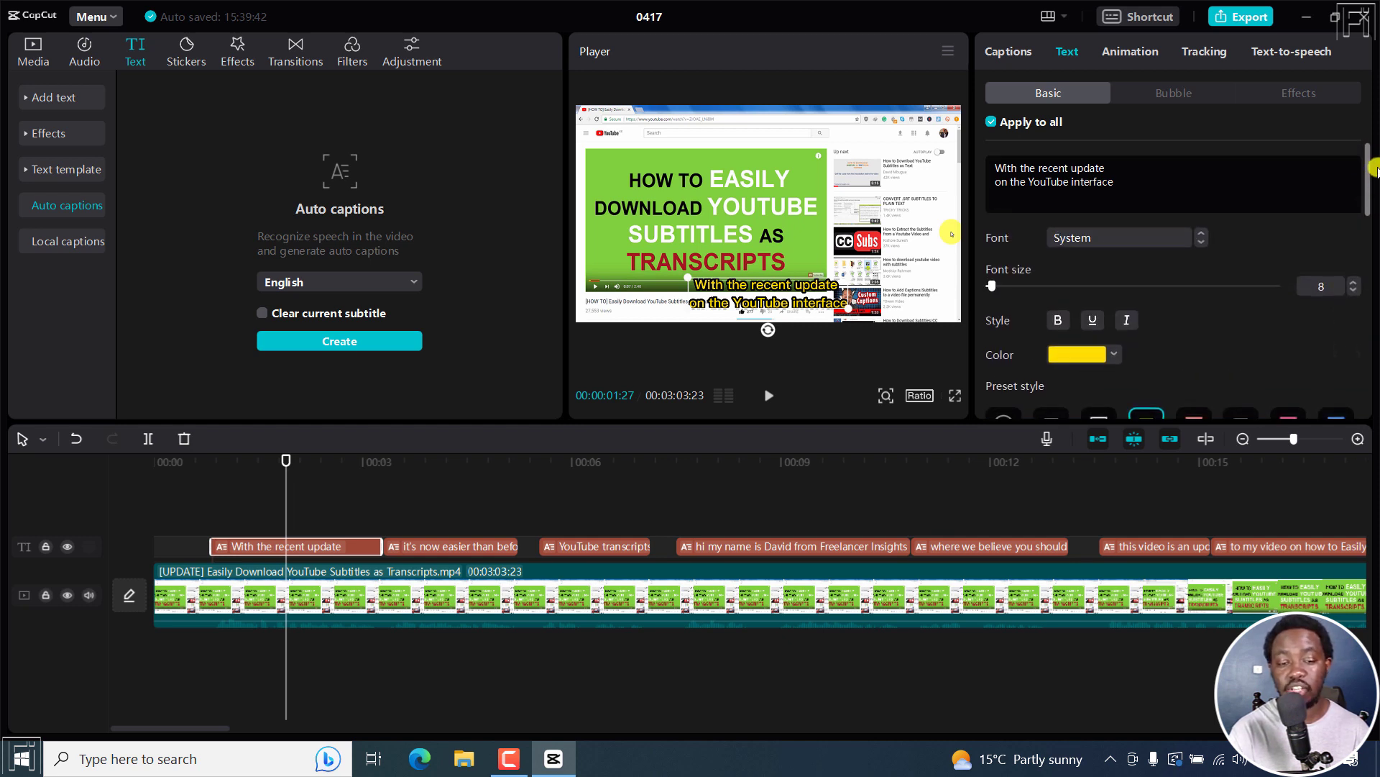
Step: Select every caption on the timeline and apply the white preset text style with a red outline to them
click(420, 525)
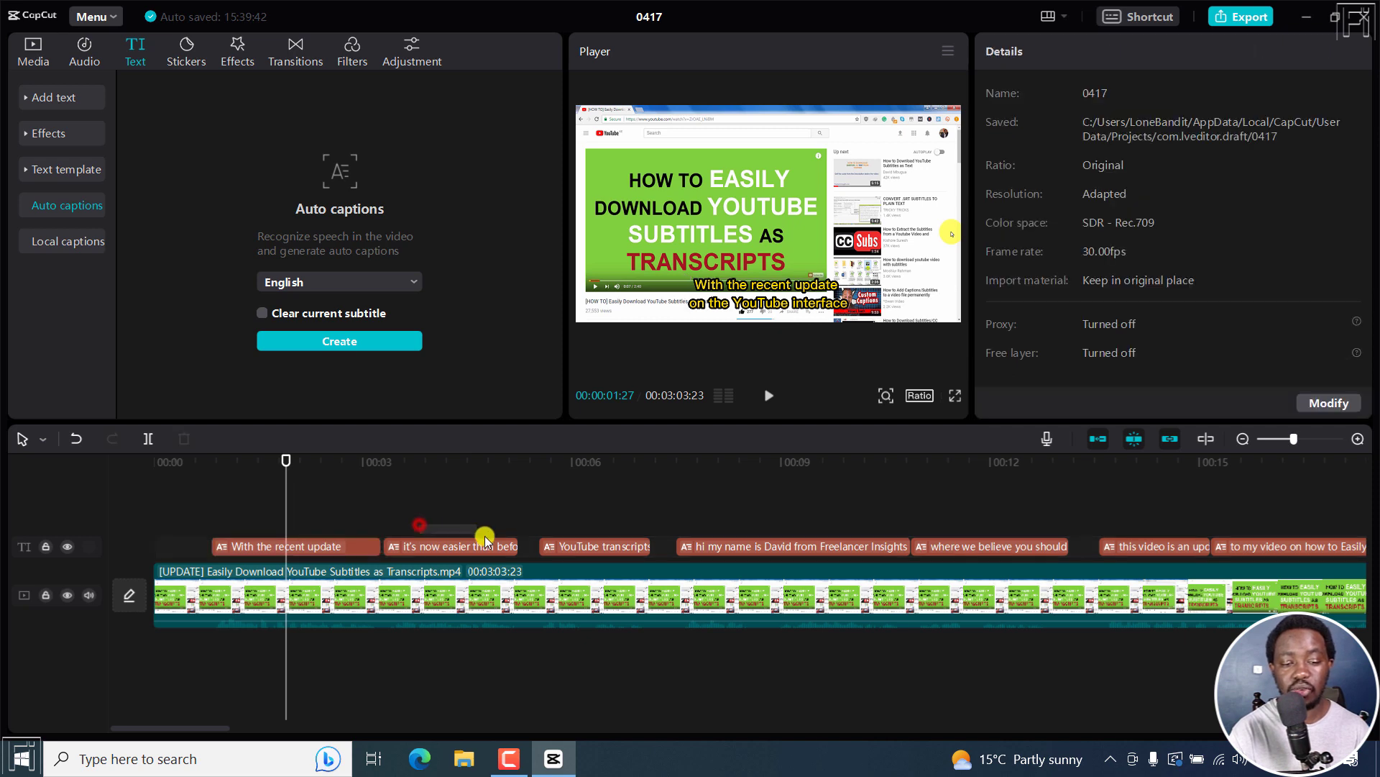
click(485, 539)
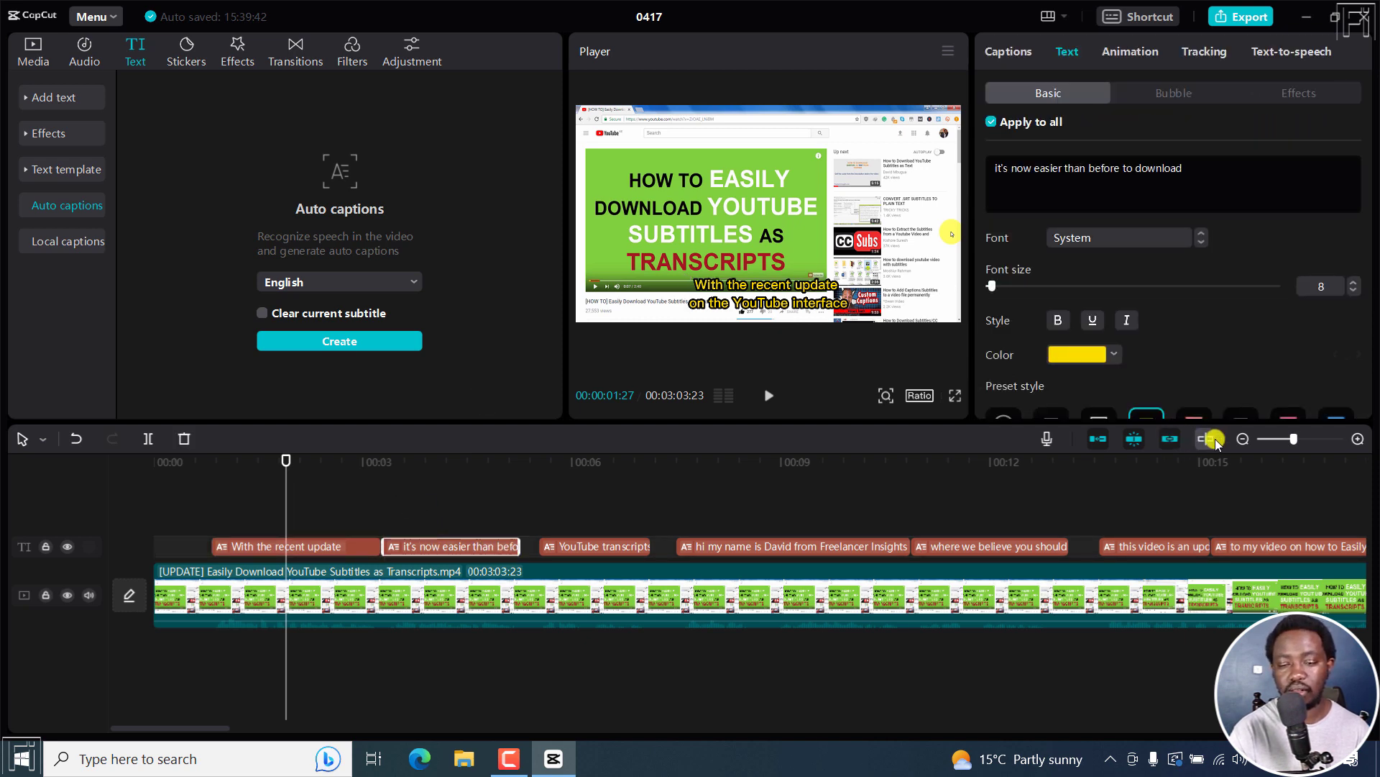
click(1243, 439)
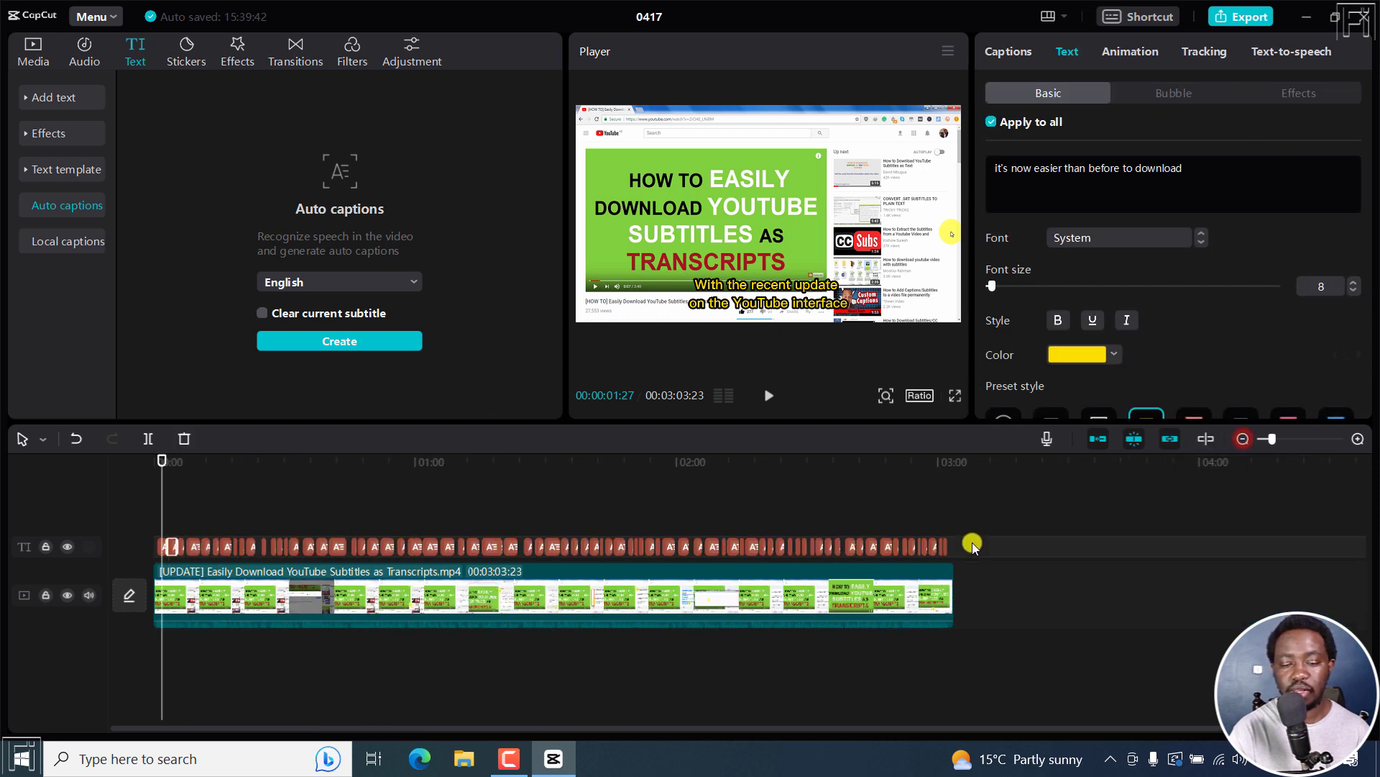
drag(972, 547, 152, 547)
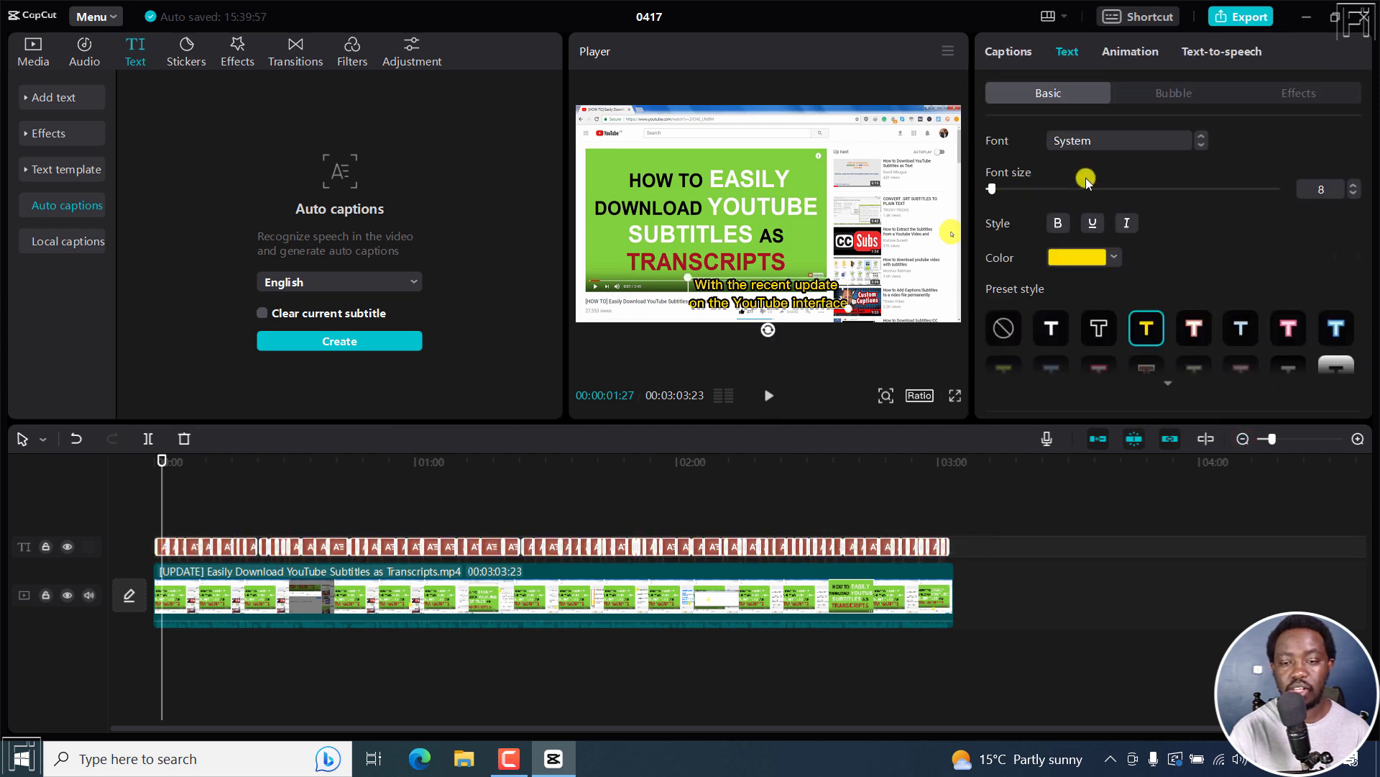
mouse_move(1373, 173)
mouse_down()
mouse_move(1374, 362)
mouse_move(1374, 224)
mouse_up()
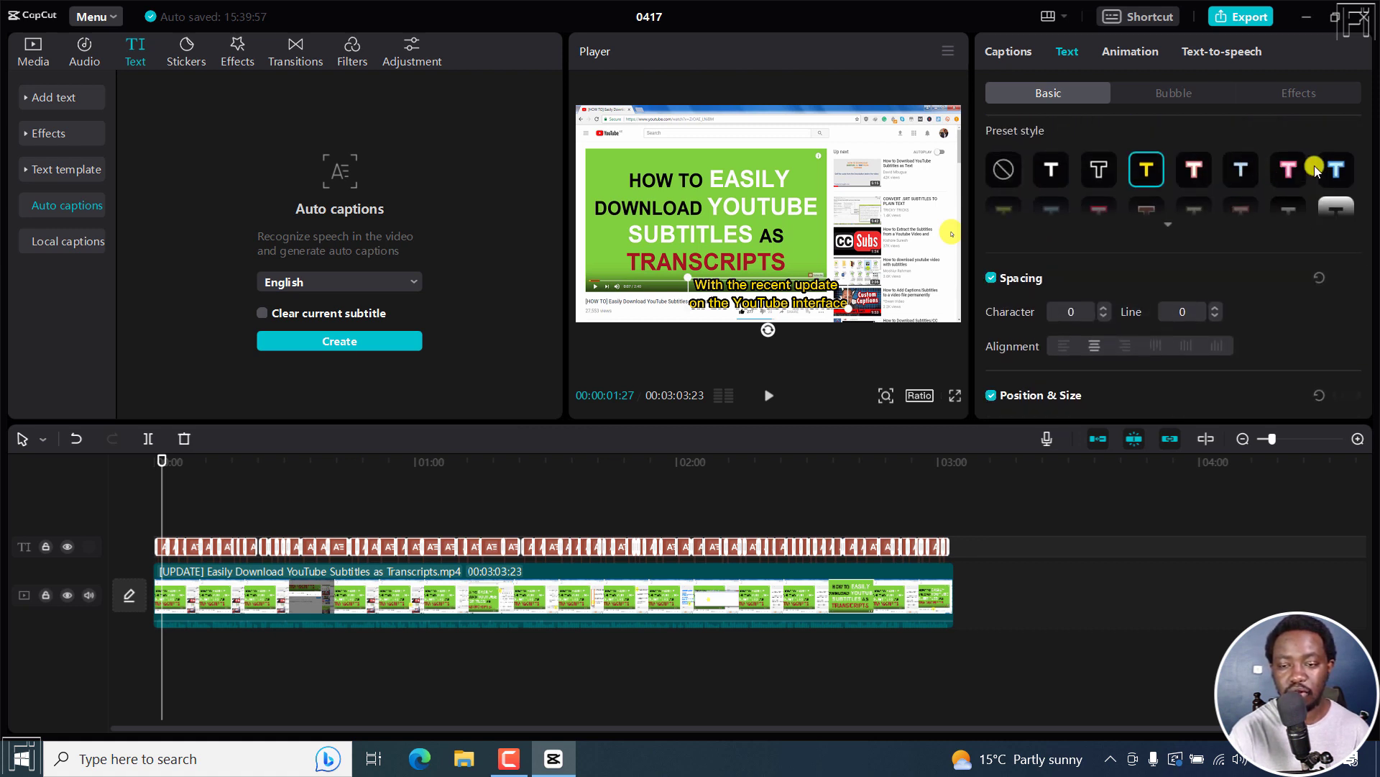
click(1146, 166)
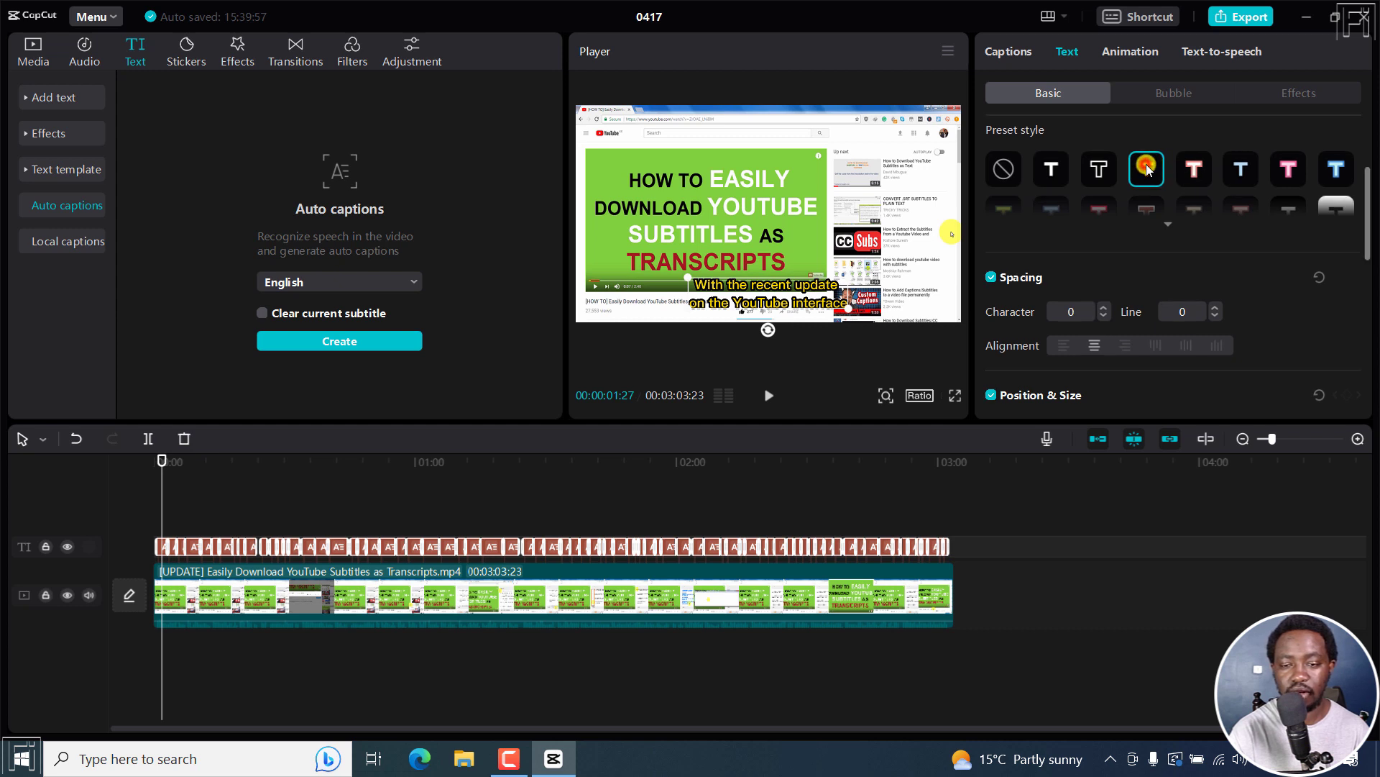
click(1180, 167)
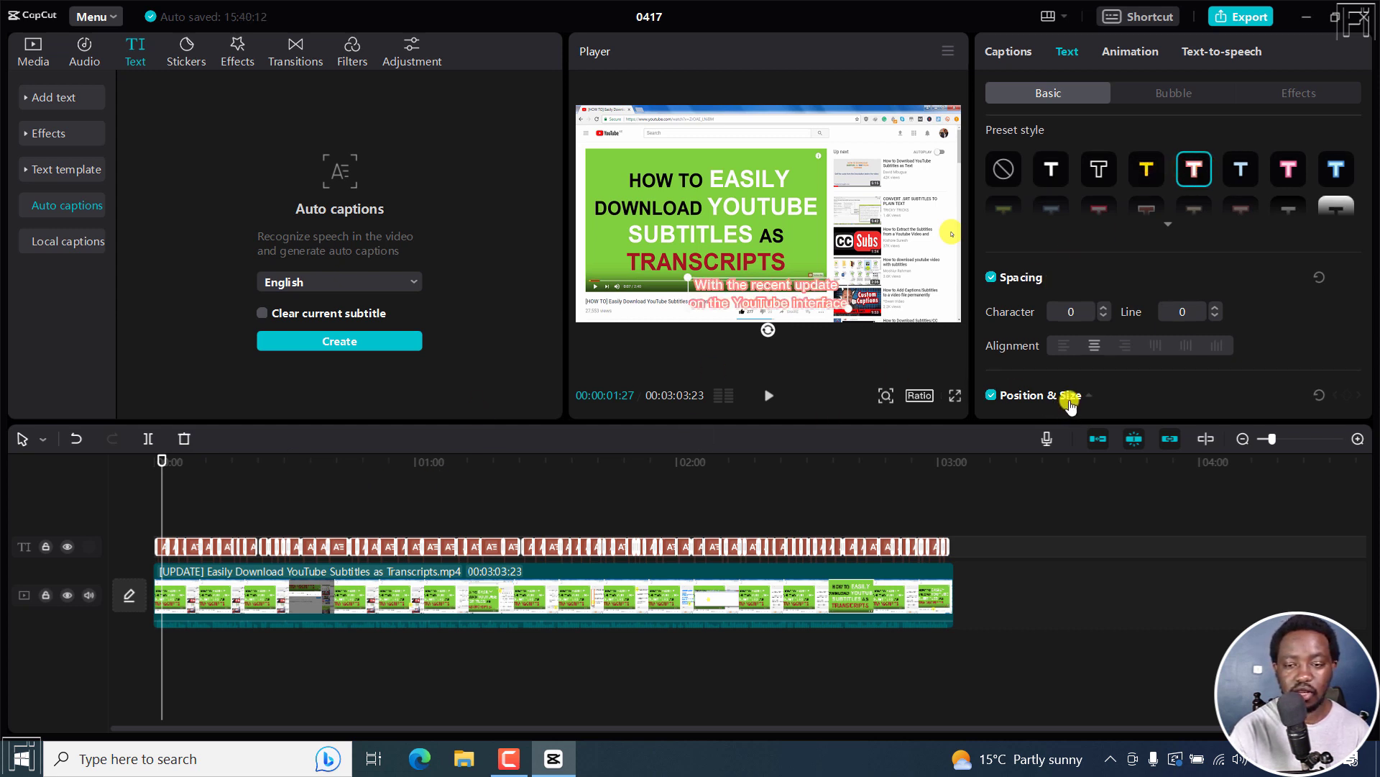
Step: Scrub to several points of the video to check the new caption style in the preview
click(325, 459)
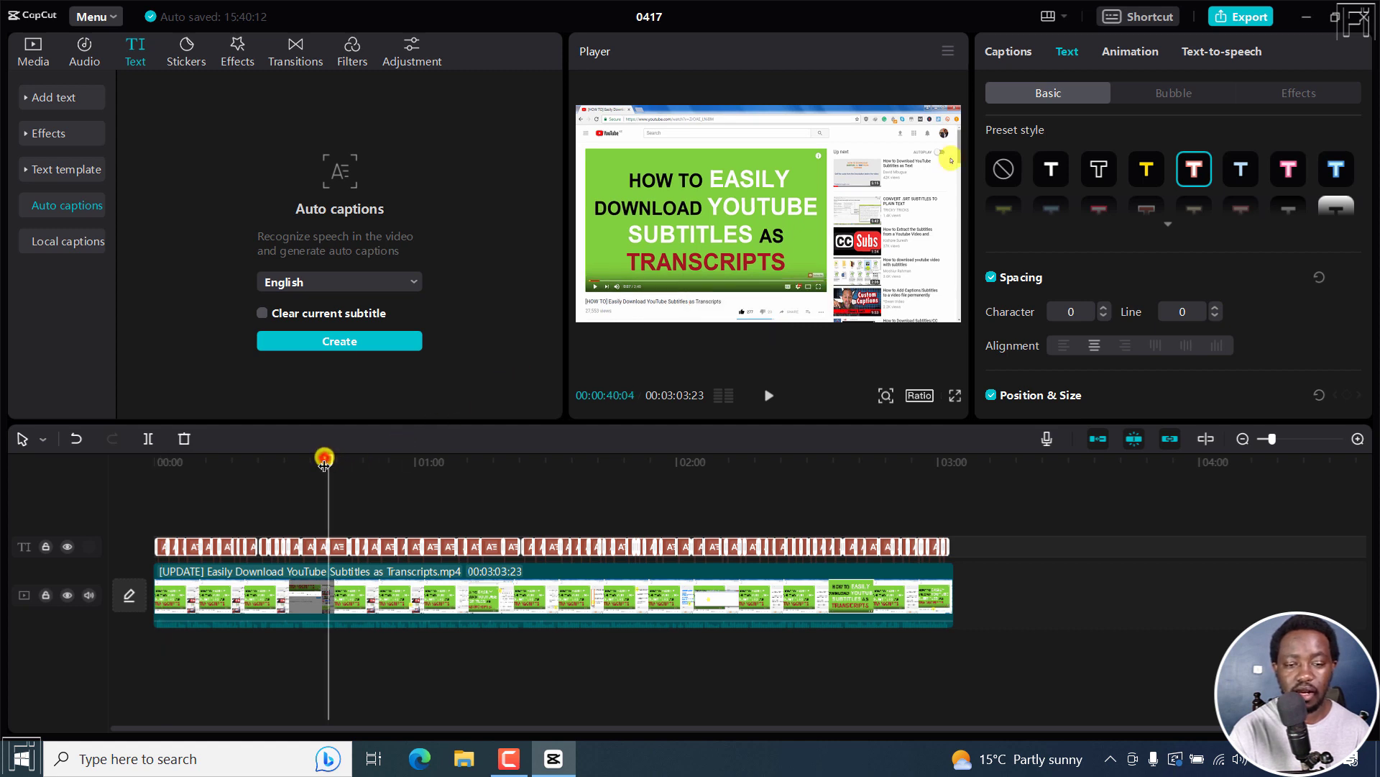
drag(324, 464, 390, 463)
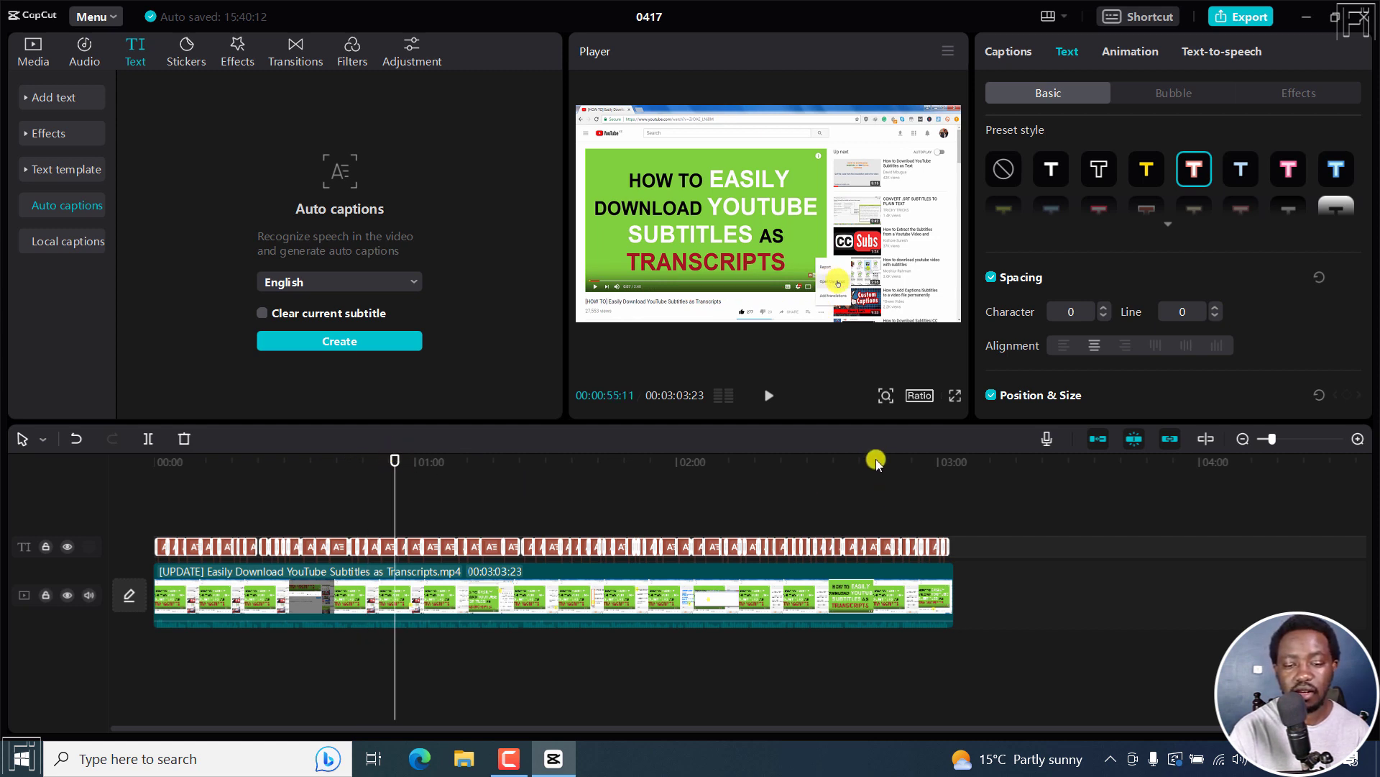
drag(876, 460, 870, 467)
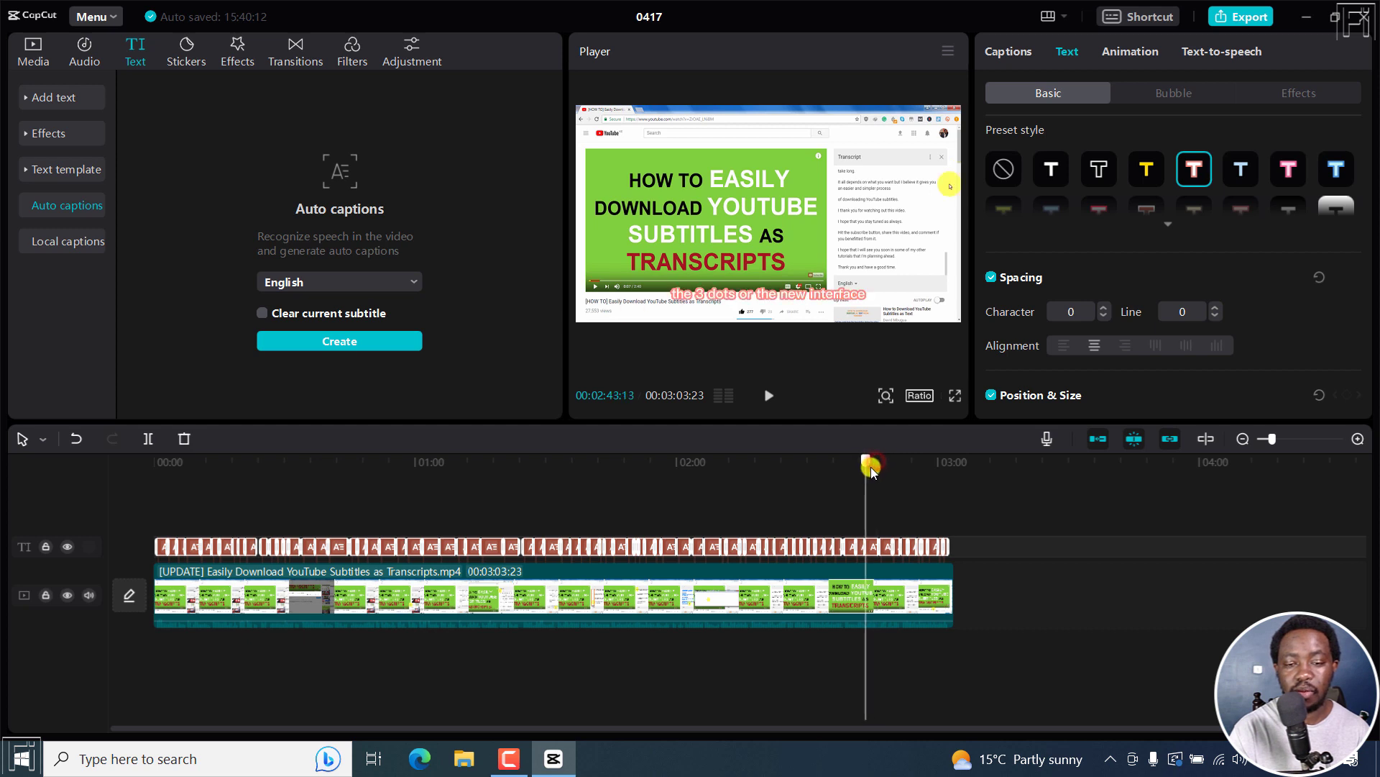